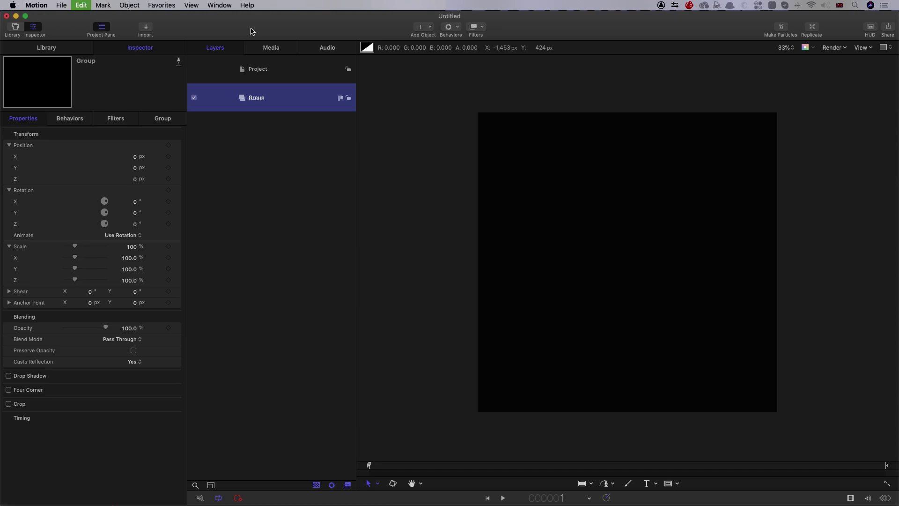
- Reselect the Group and set the Bezier tool's outline colour to white in the HUD
click(258, 69)
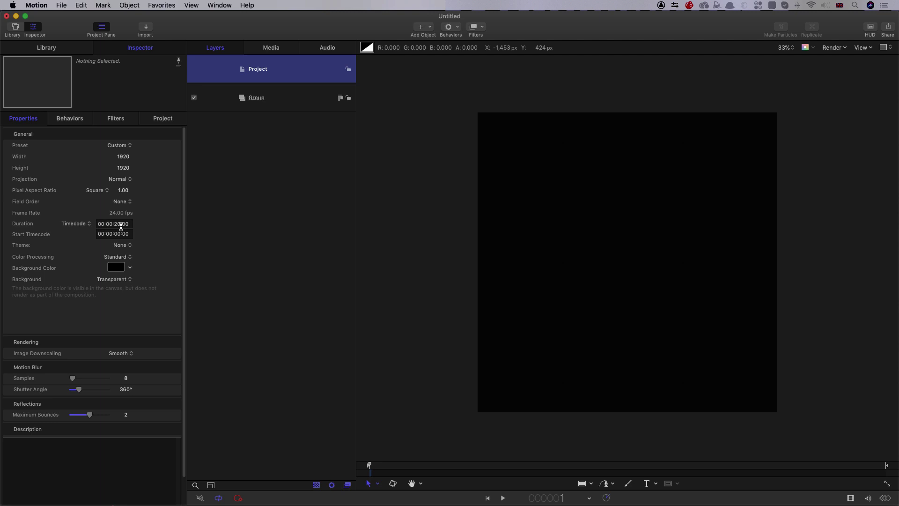
click(263, 98)
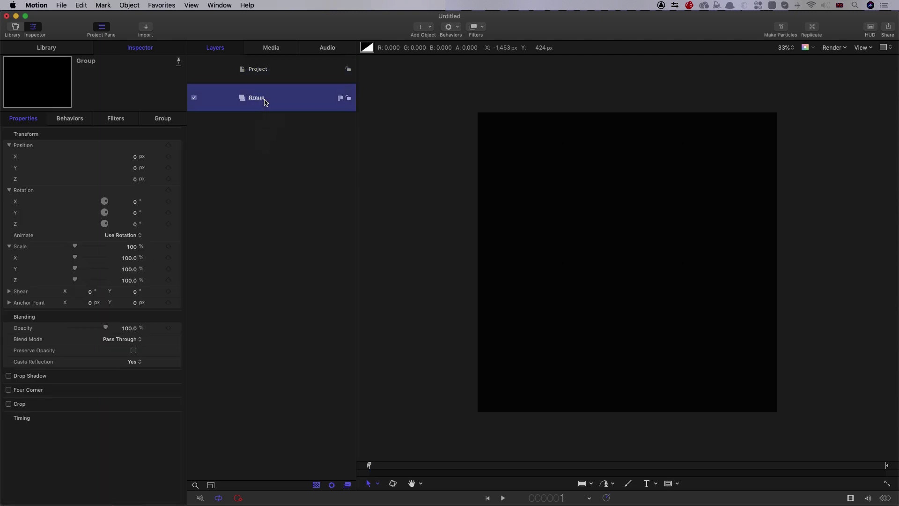
click(609, 485)
click(219, 5)
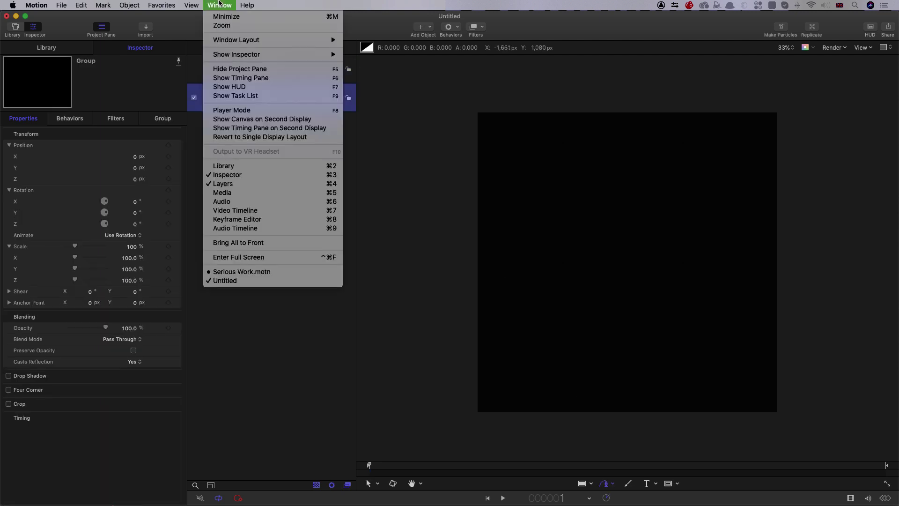
click(241, 86)
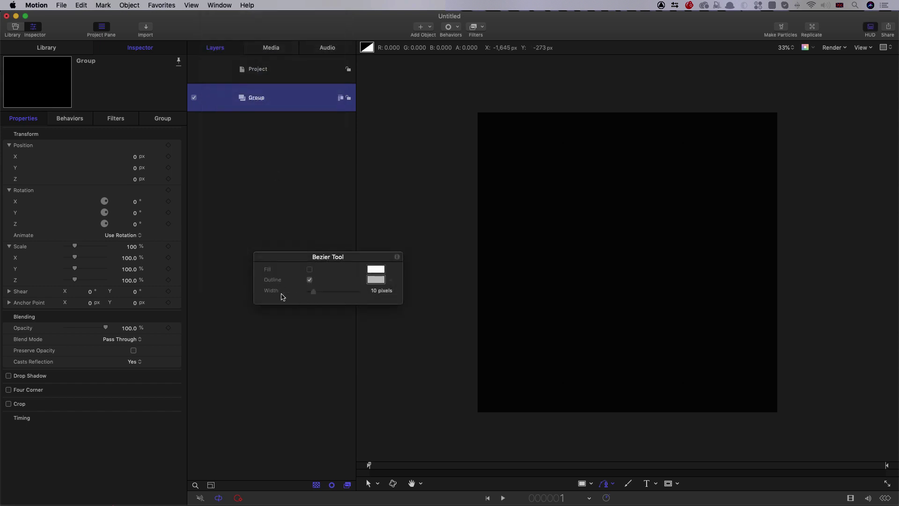
click(376, 281)
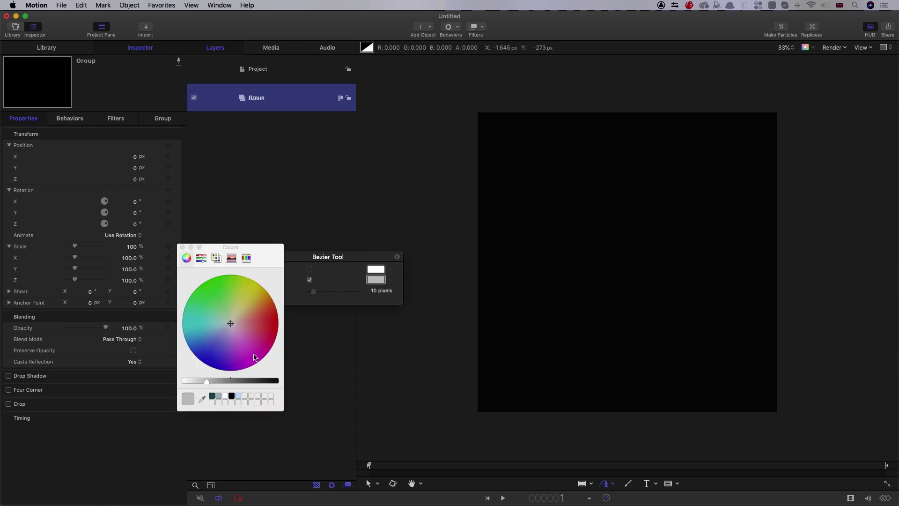
click(224, 397)
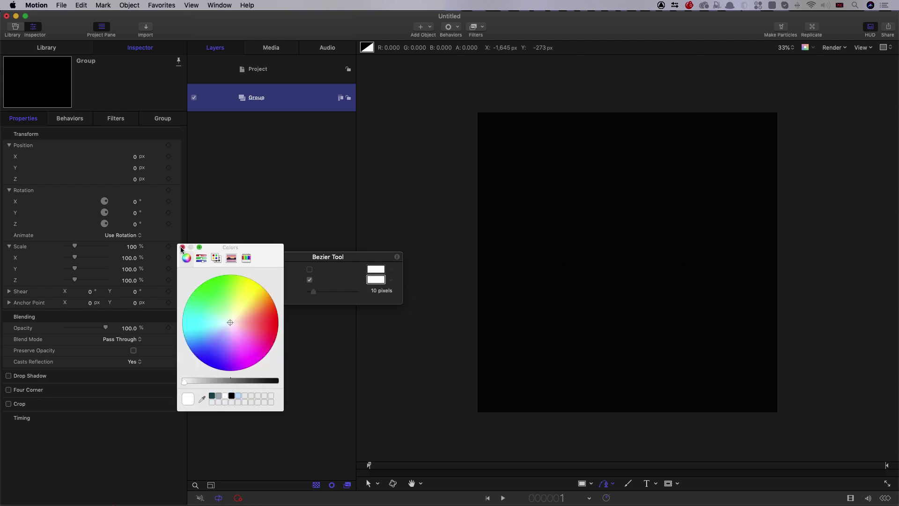
key(F7)
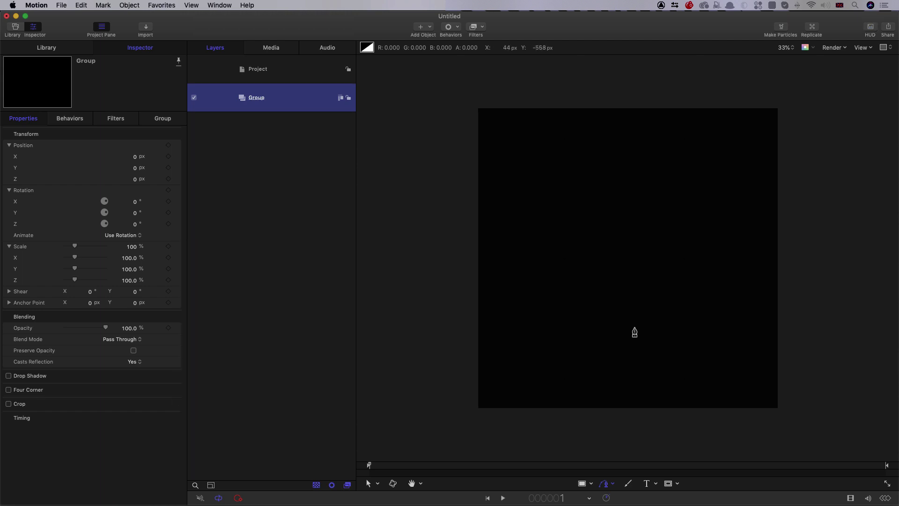
- Draw a zigzag Bezier path of fourteen points from the canvas bottom to the top
click(630, 407)
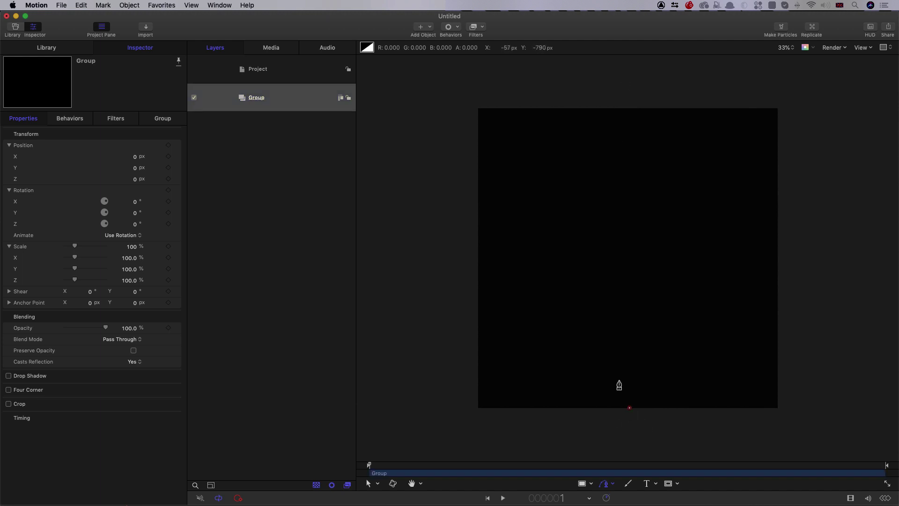
click(616, 376)
click(633, 321)
click(618, 308)
click(619, 276)
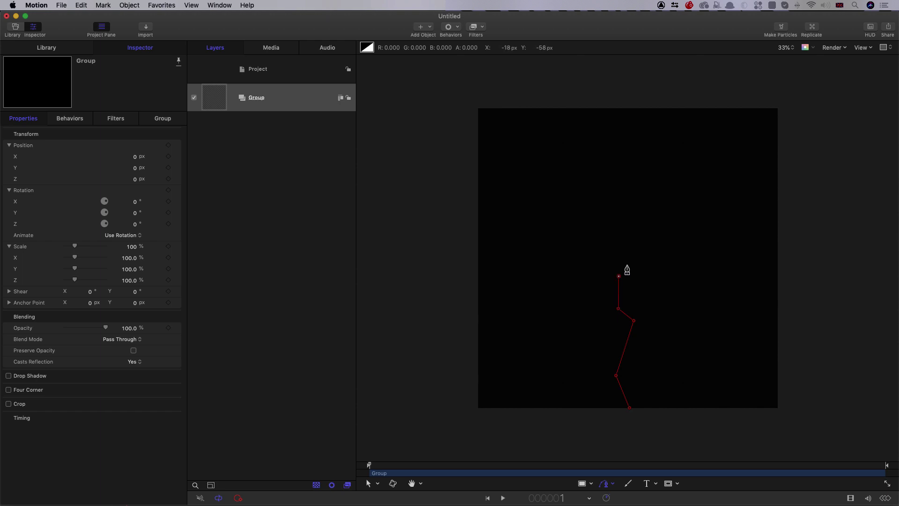
click(630, 261)
click(626, 232)
click(601, 214)
click(611, 196)
click(616, 177)
click(606, 162)
click(608, 143)
click(618, 128)
click(617, 105)
key(Return)
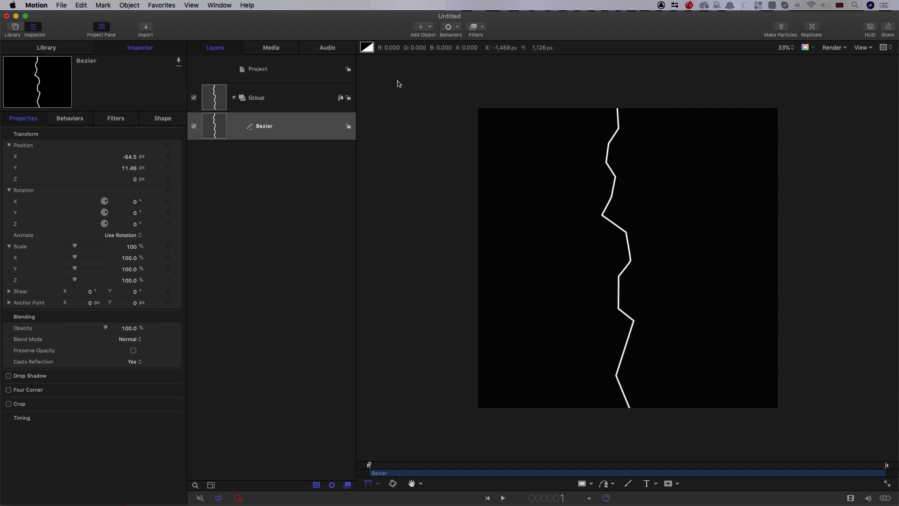
- Keep all the bolt's control points Linear, then select the Bezier layer
drag(396, 81, 786, 458)
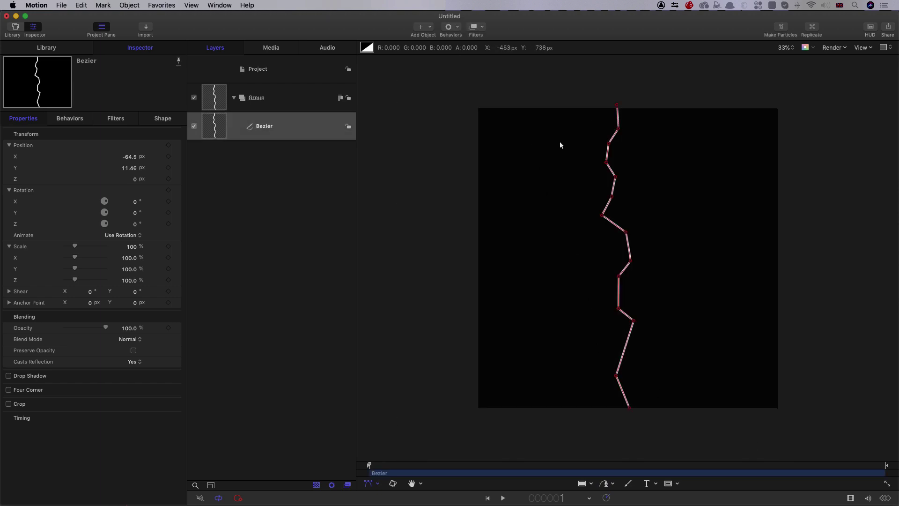
right_click(619, 131)
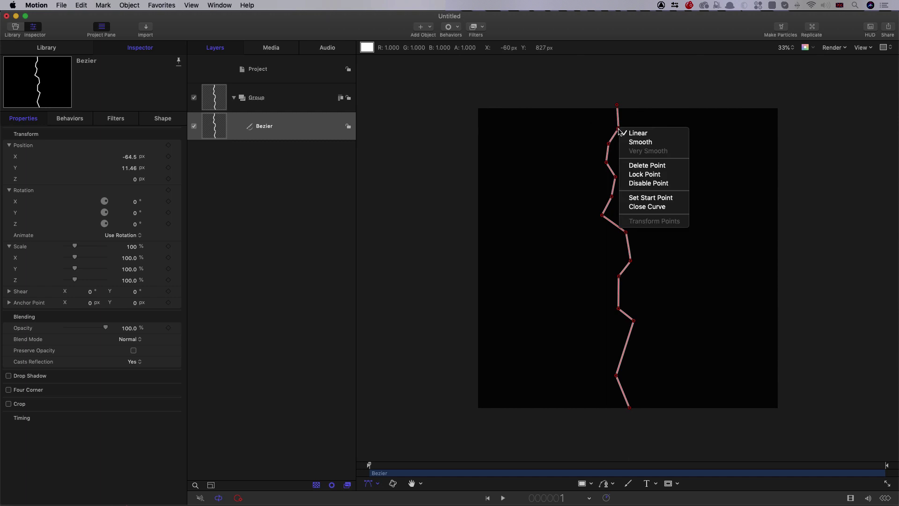
click(643, 135)
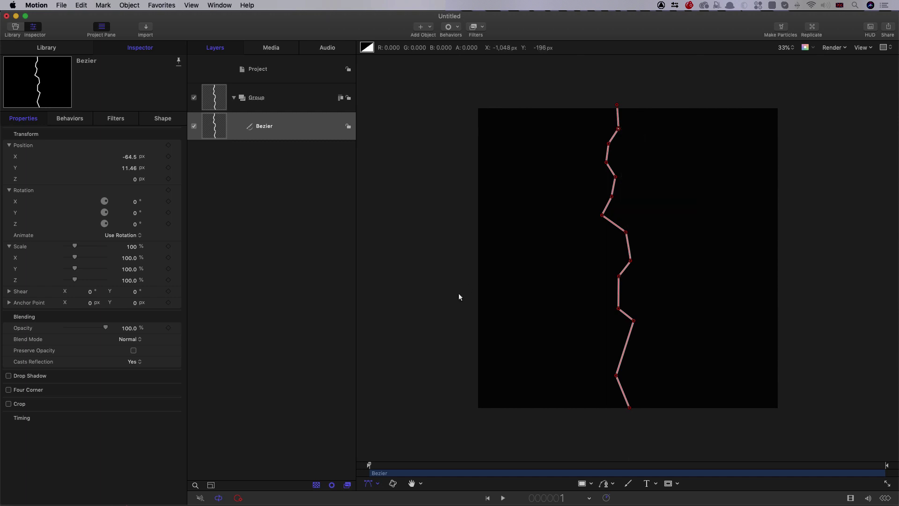
click(435, 298)
click(214, 130)
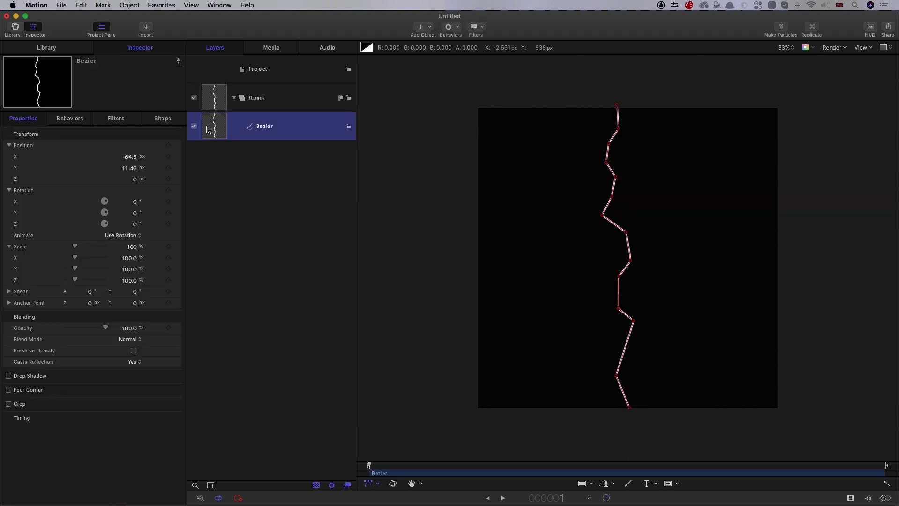
- Set the bolt shape's Brush Type to Airbrush
click(163, 120)
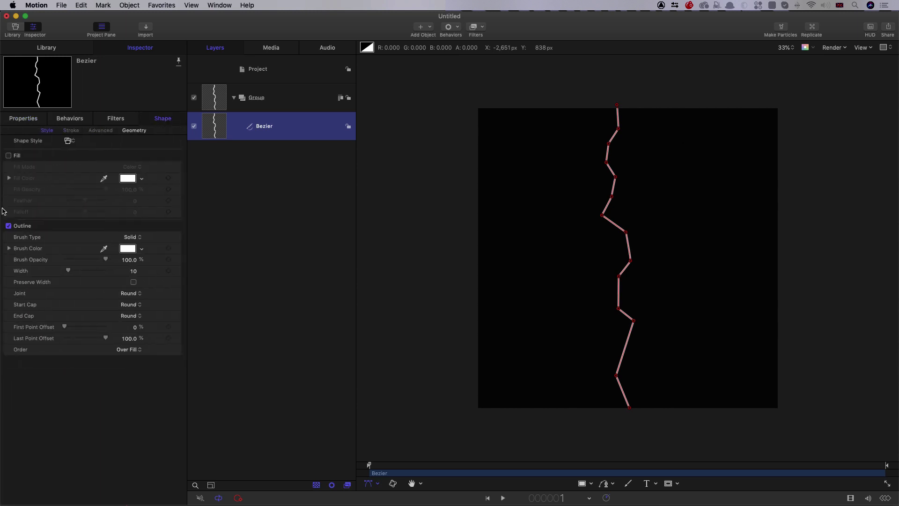
click(131, 238)
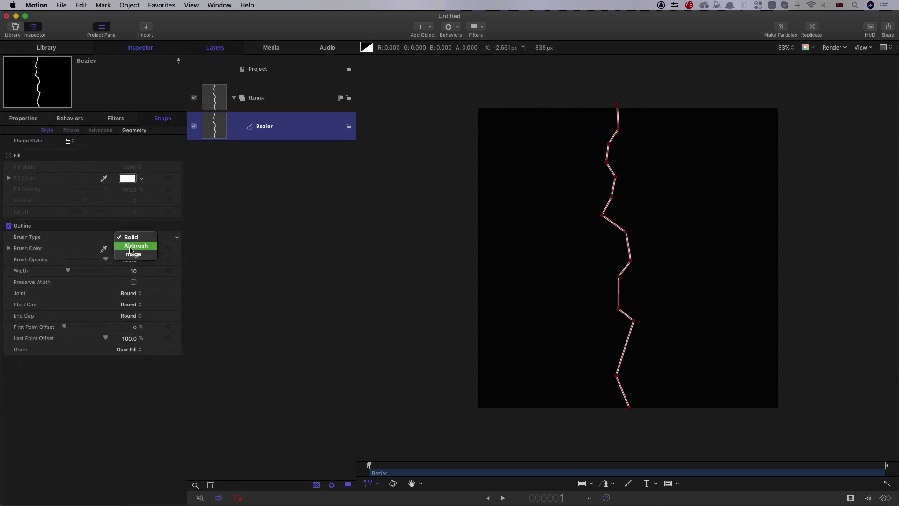
click(132, 248)
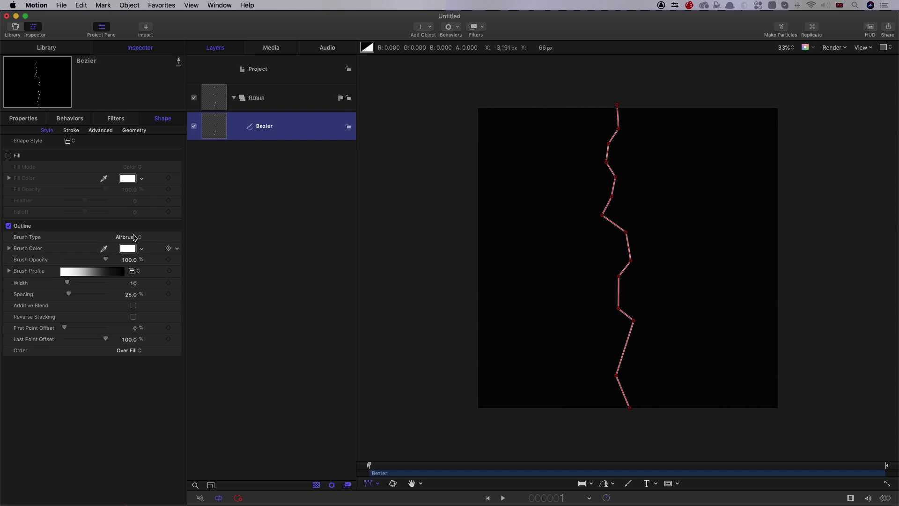
- Fade the stroke's Opacity Over Stroke toward its end, down to 21.86%
click(70, 130)
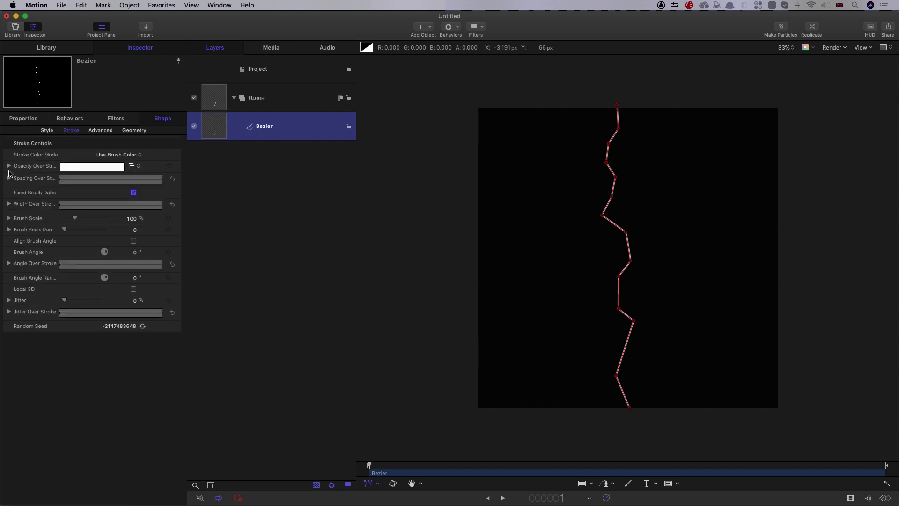
click(10, 166)
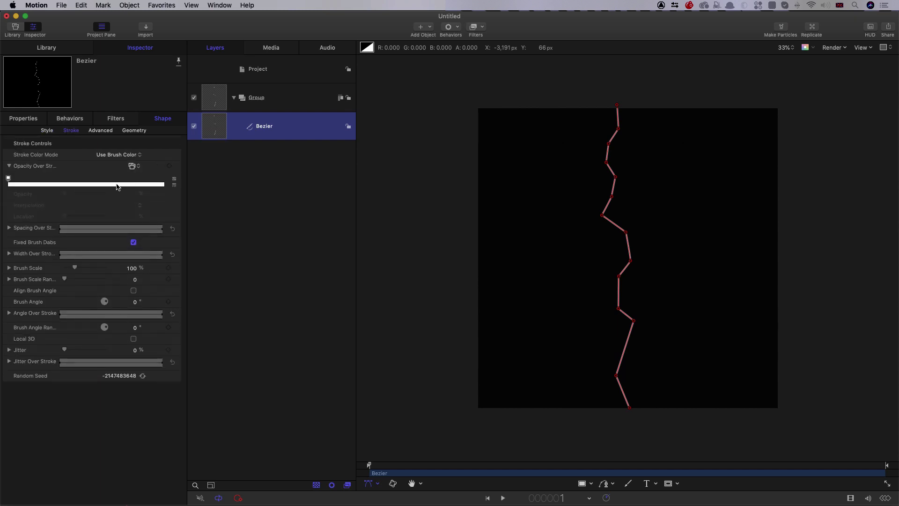
click(164, 179)
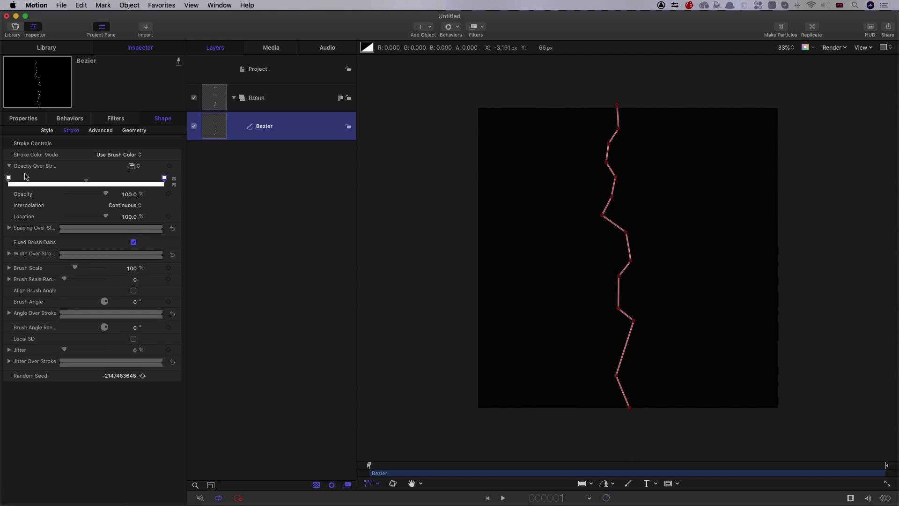
drag(9, 178, 74, 182)
click(164, 178)
drag(106, 194, 72, 197)
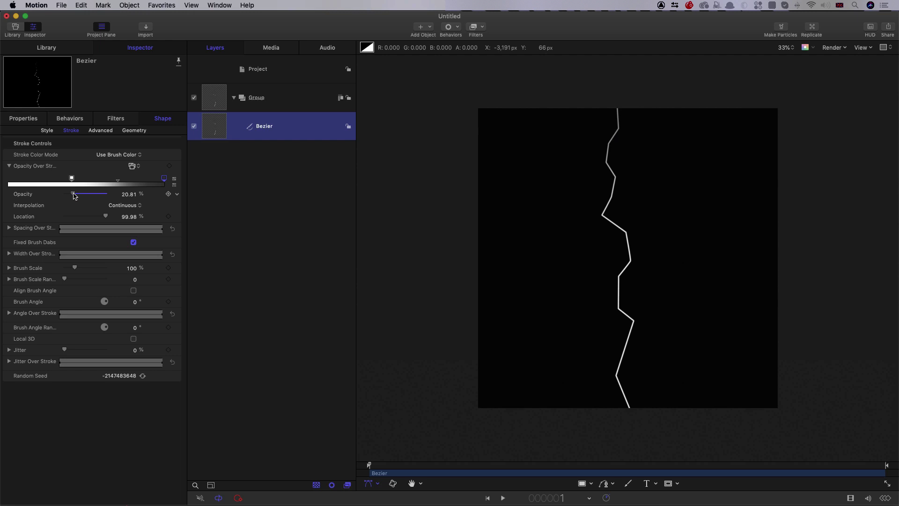
mouse_move(73, 196)
mouse_down()
mouse_move(60, 196)
mouse_move(74, 197)
mouse_up()
- Lower the end of the Width Over Stroke curve so the stroke tapers to 61.3%
click(8, 254)
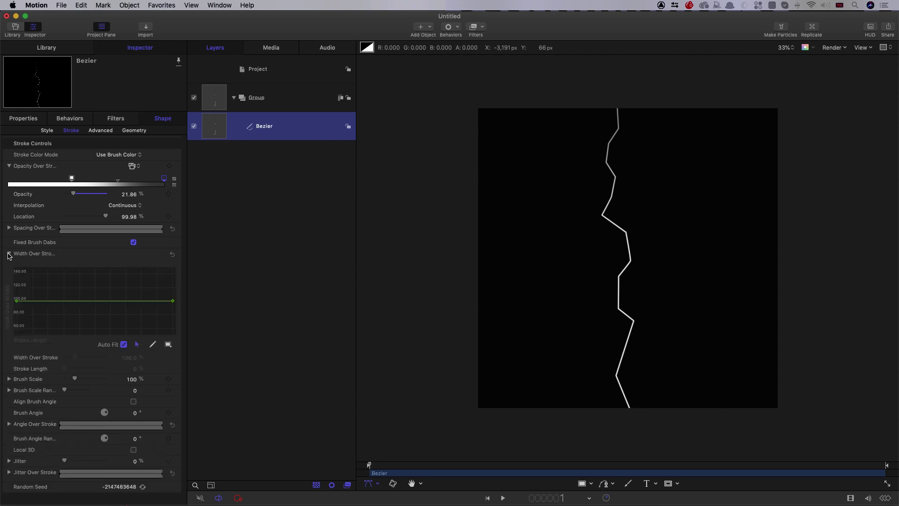
click(95, 302)
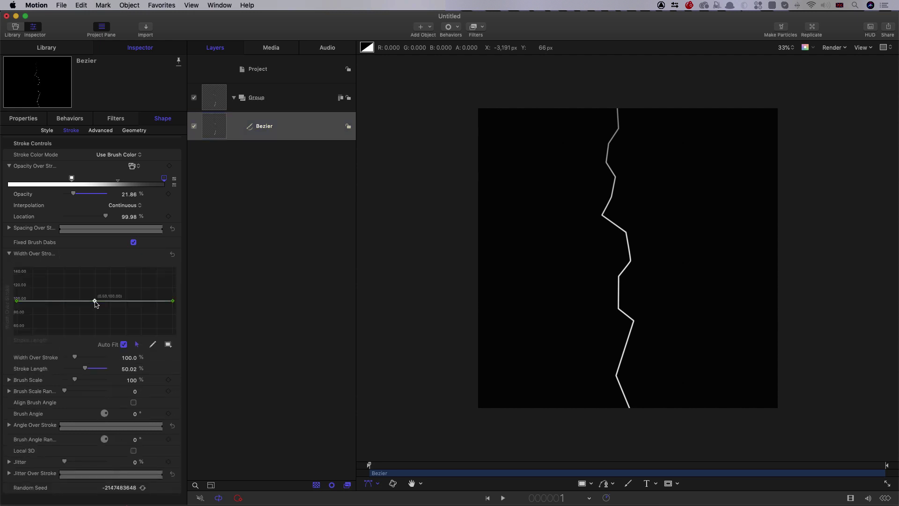
drag(173, 301, 173, 314)
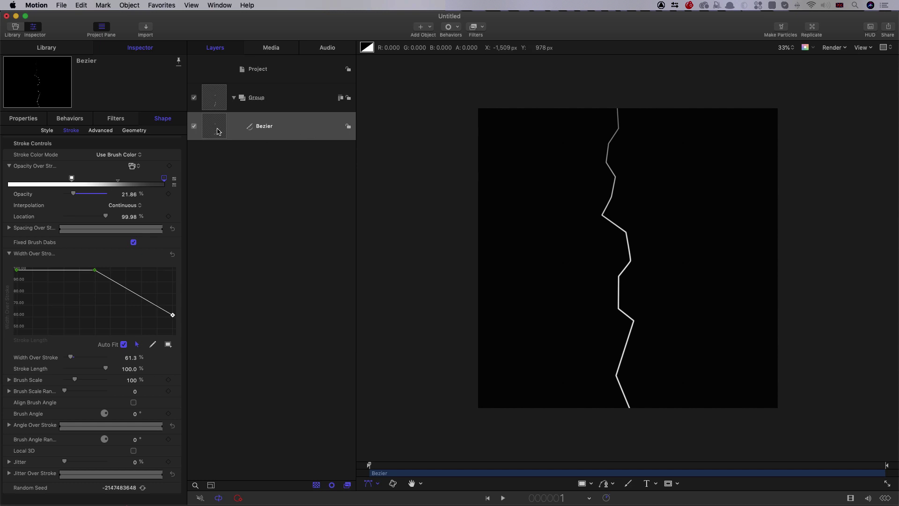
- Drag the bolt's anchor point to its bottom tip (72.5, −969.6 px) at 100% zoom
click(217, 132)
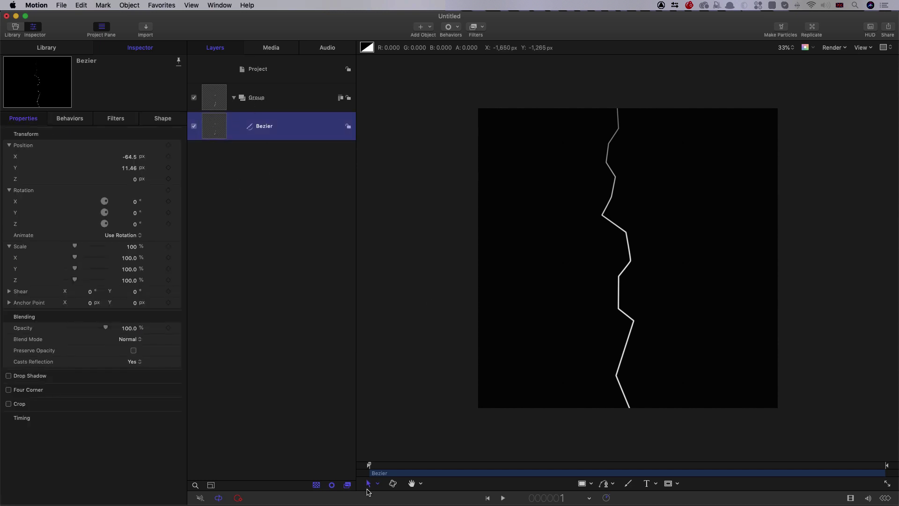
click(379, 484)
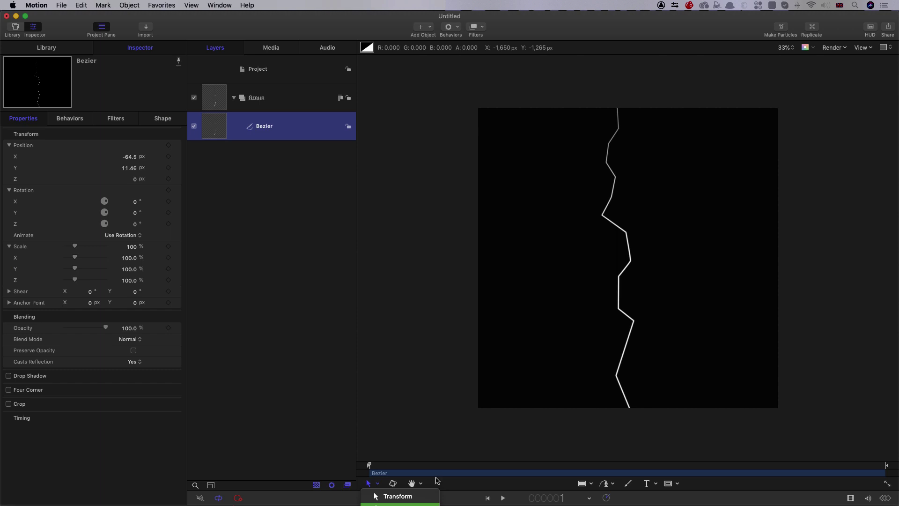
click(398, 503)
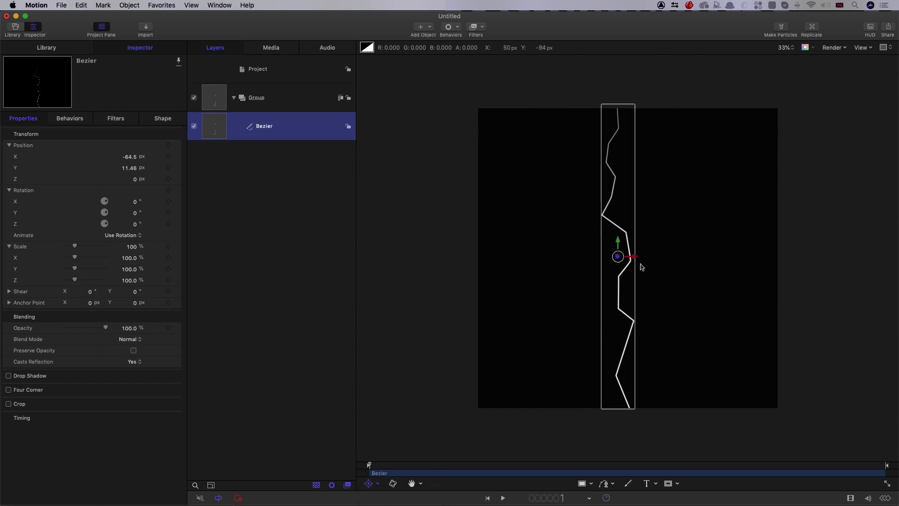
drag(618, 247, 650, 410)
key(alt+z)
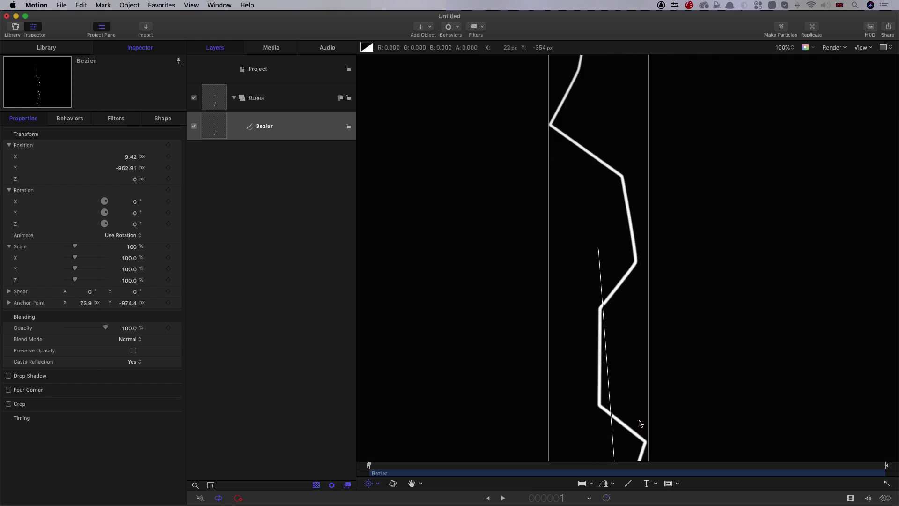
scroll(641, 424, down, 10)
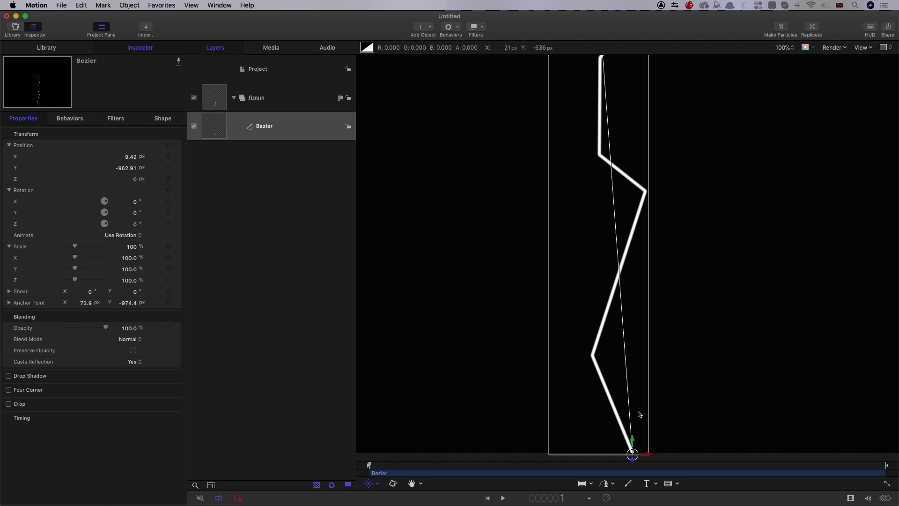
scroll(640, 414, down, 5)
drag(642, 386, 649, 386)
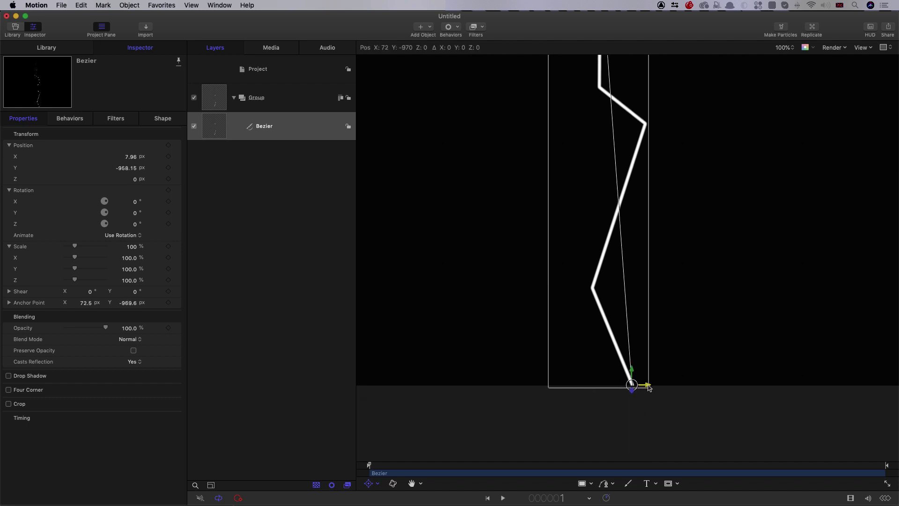
key(super+minus)
key(super+minus)
key(super+minus)
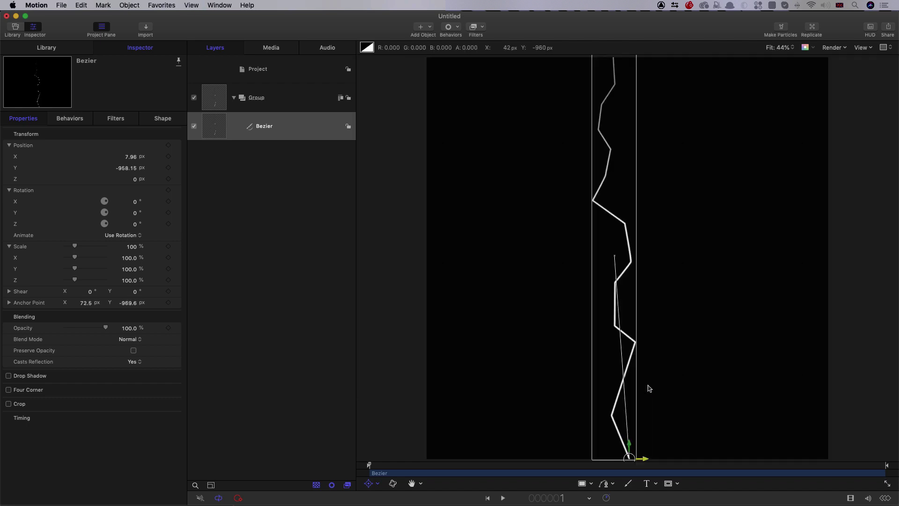
click(215, 127)
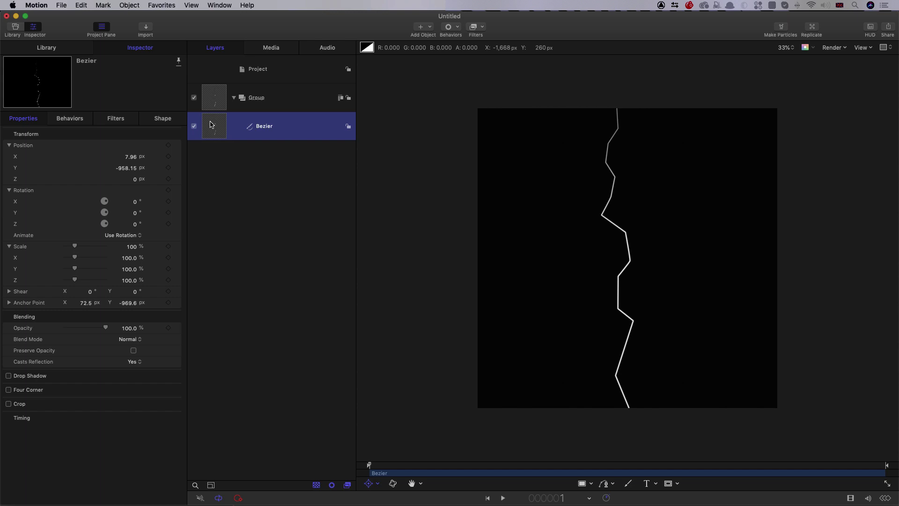
- Duplicate the Bezier layer three times with Cmd-D, then reselect the original Bezier
right_click(210, 124)
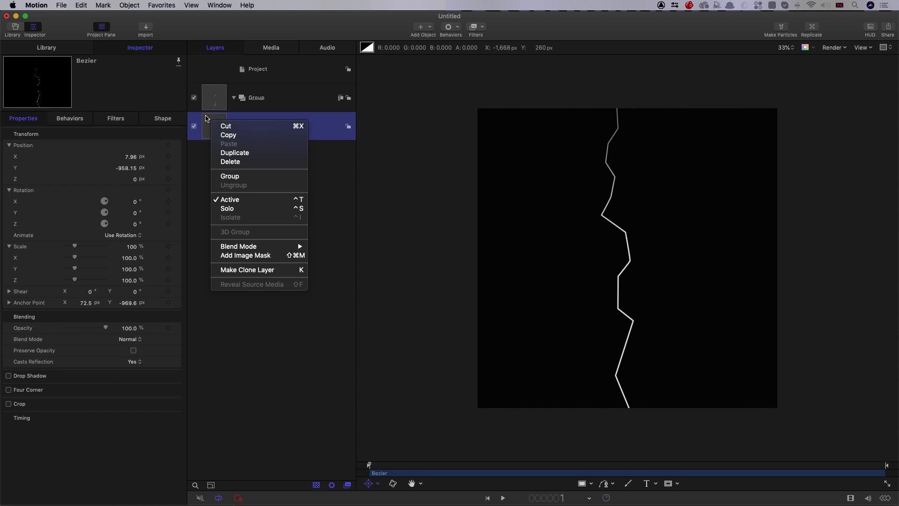
click(209, 119)
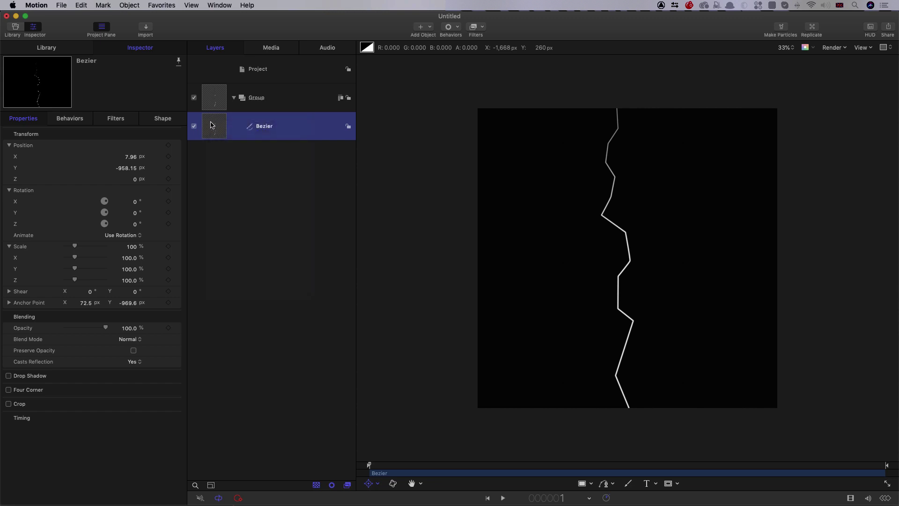
right_click(213, 122)
click(213, 119)
key(super+d)
key(super+d)
key(super+d)
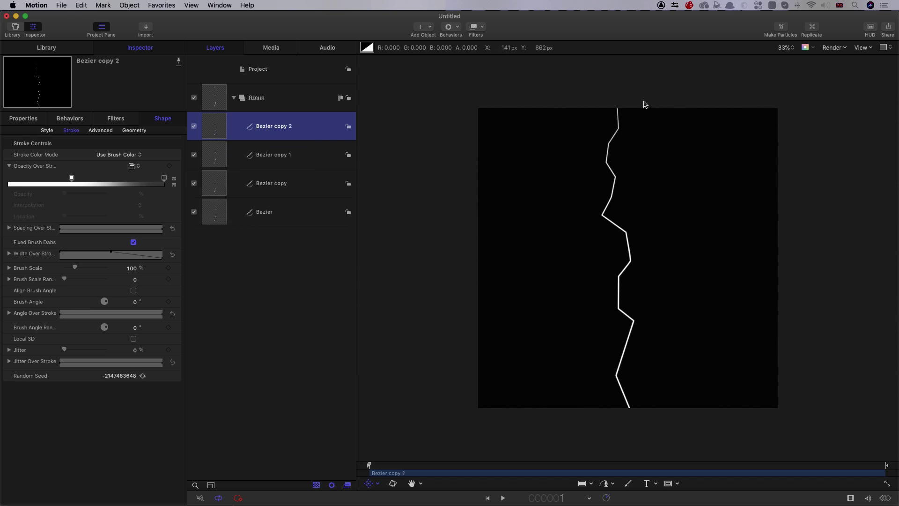
click(212, 217)
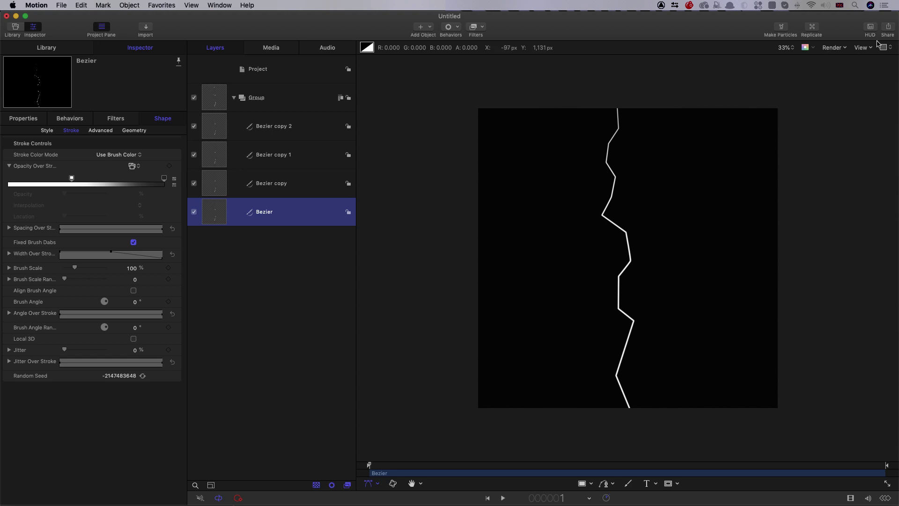
- Turn on overlays and shift Bezier copy's upper control points to the right
click(866, 48)
click(865, 57)
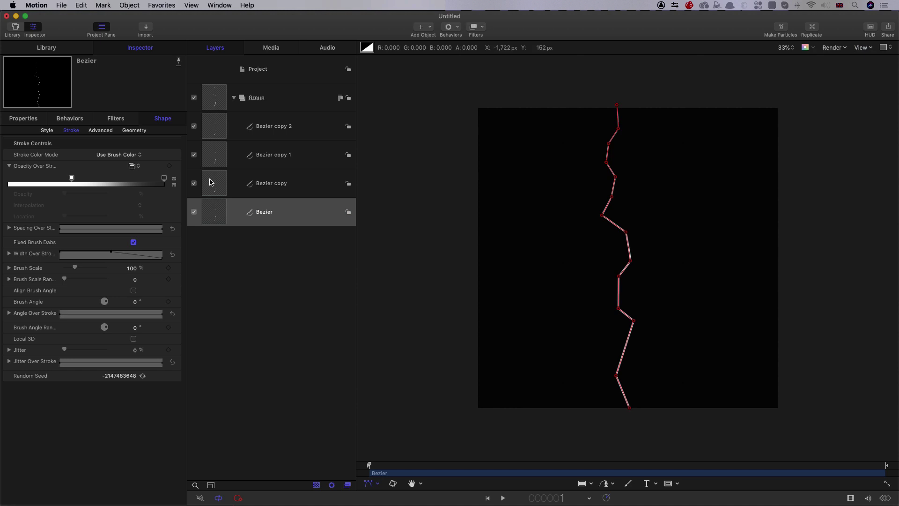
click(210, 182)
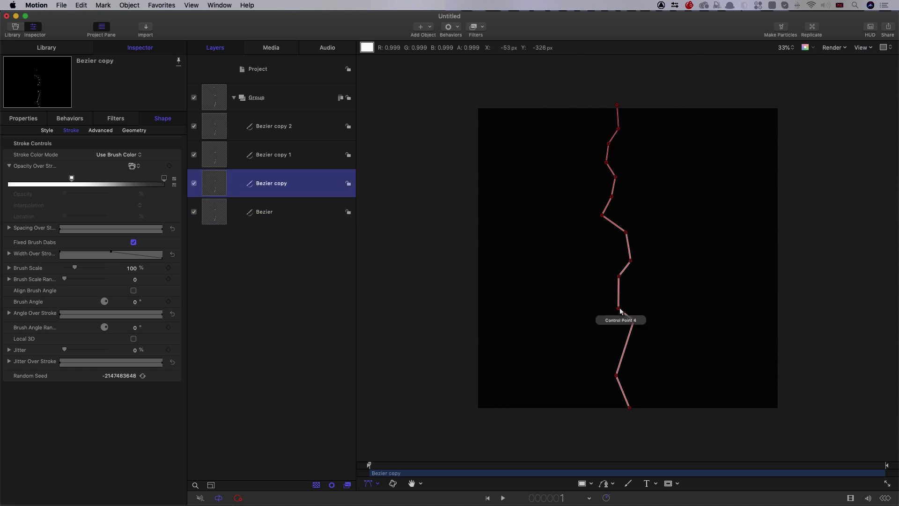
drag(618, 308, 643, 323)
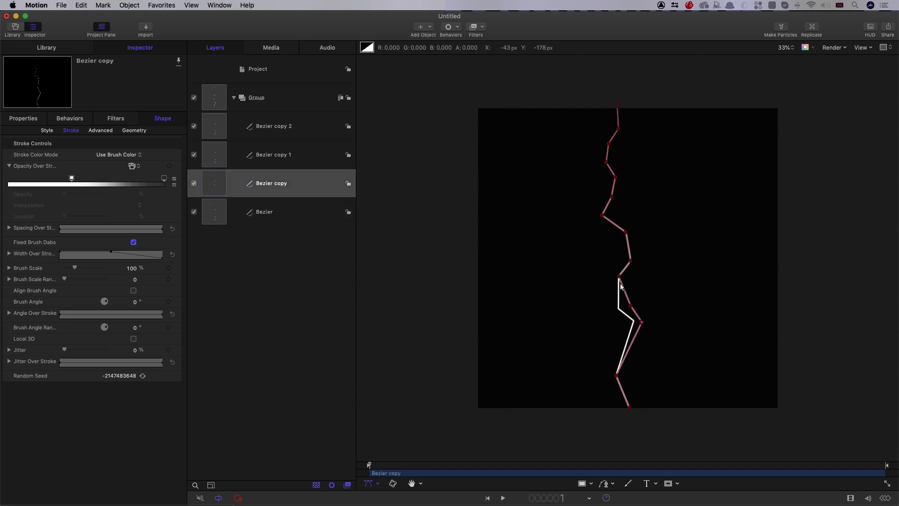
drag(619, 275, 645, 261)
drag(626, 232, 638, 209)
drag(612, 196, 643, 174)
drag(607, 162, 645, 128)
drag(617, 105, 658, 110)
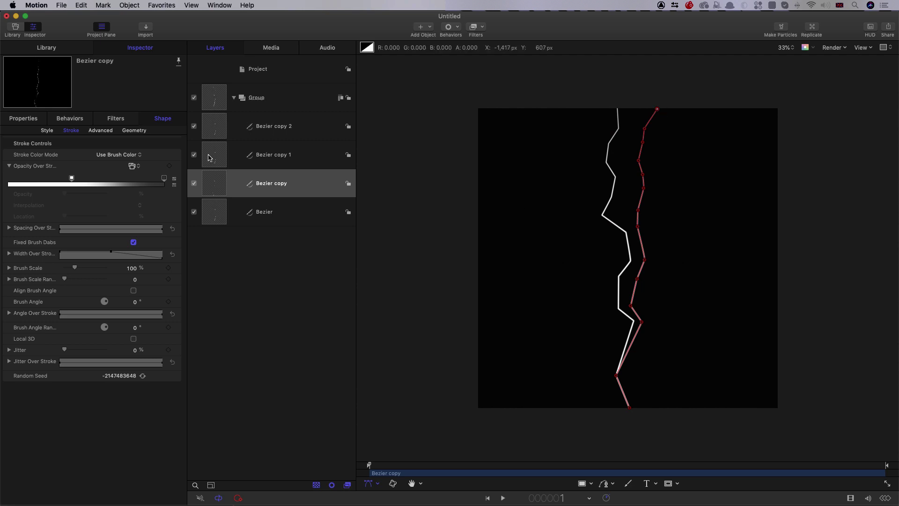
- Pull Bezier copy 1's lower and middle control points to the left
click(209, 158)
drag(632, 321, 604, 280)
drag(602, 215, 590, 183)
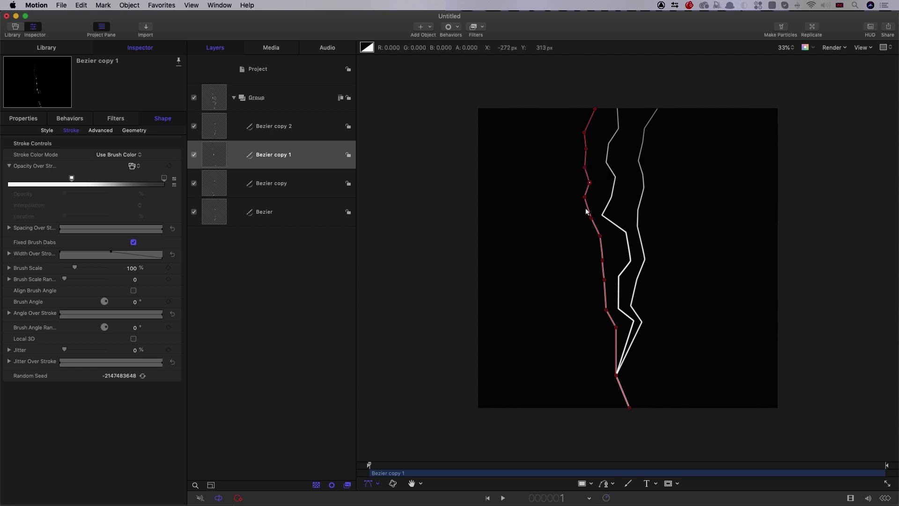
drag(591, 217, 595, 248)
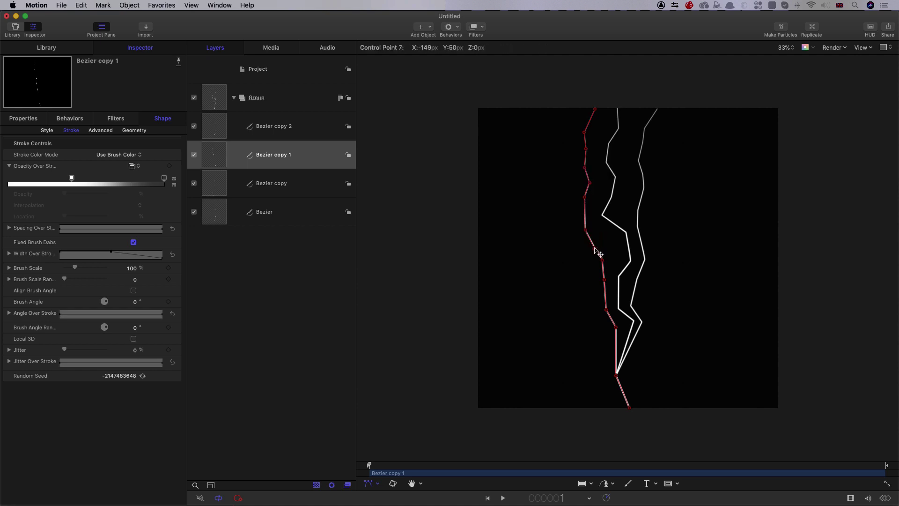
- Swing Bezier copy 2's middle and top points far to the left
click(293, 157)
click(626, 233)
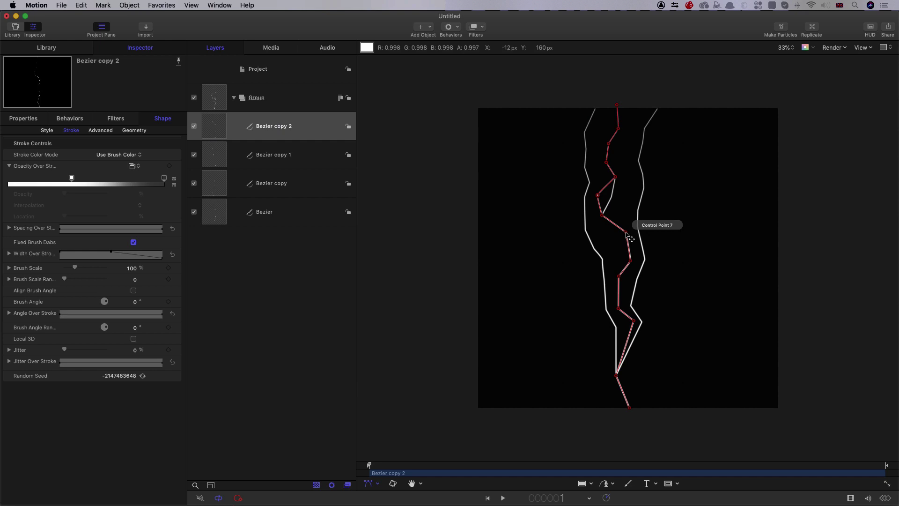
key(super+z)
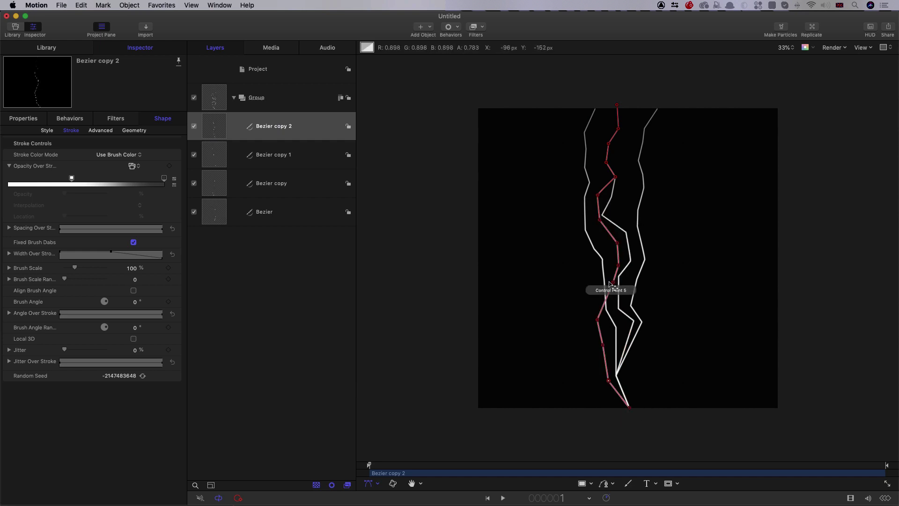
drag(613, 282, 542, 174)
drag(608, 143, 575, 151)
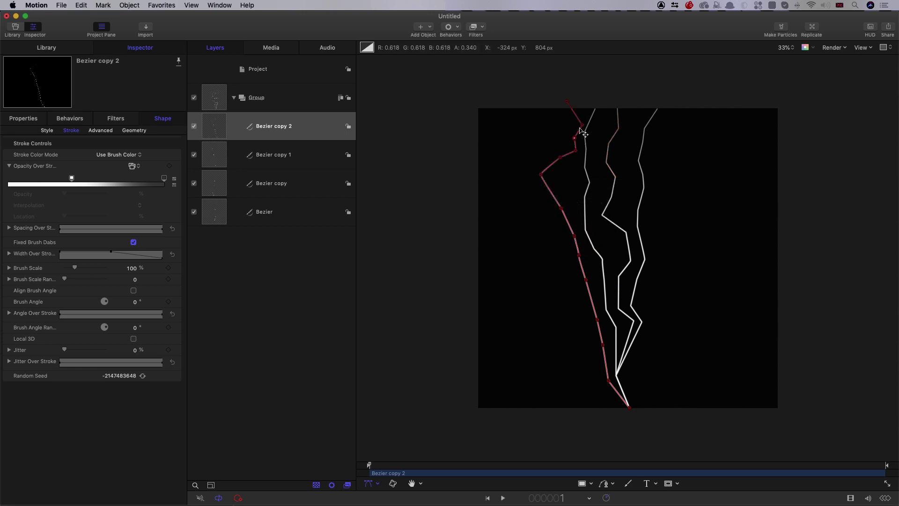
drag(619, 127, 579, 127)
drag(617, 105, 547, 99)
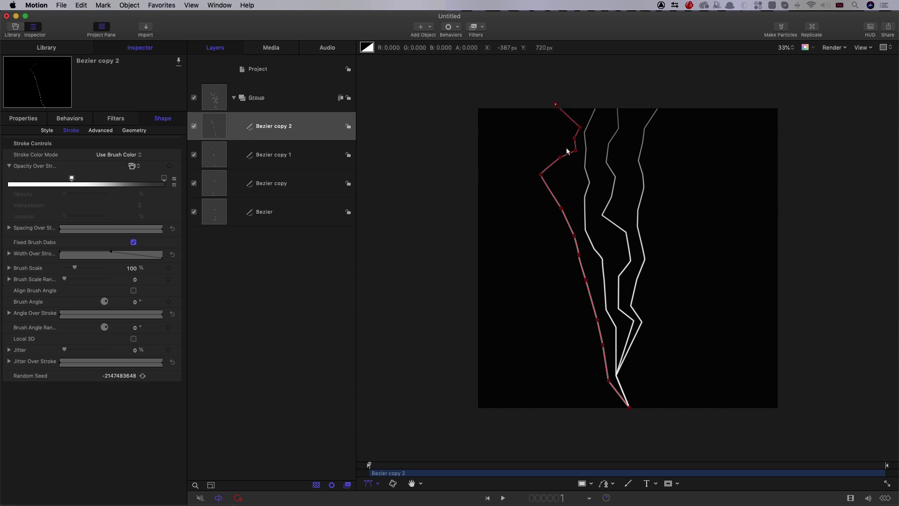
click(425, 335)
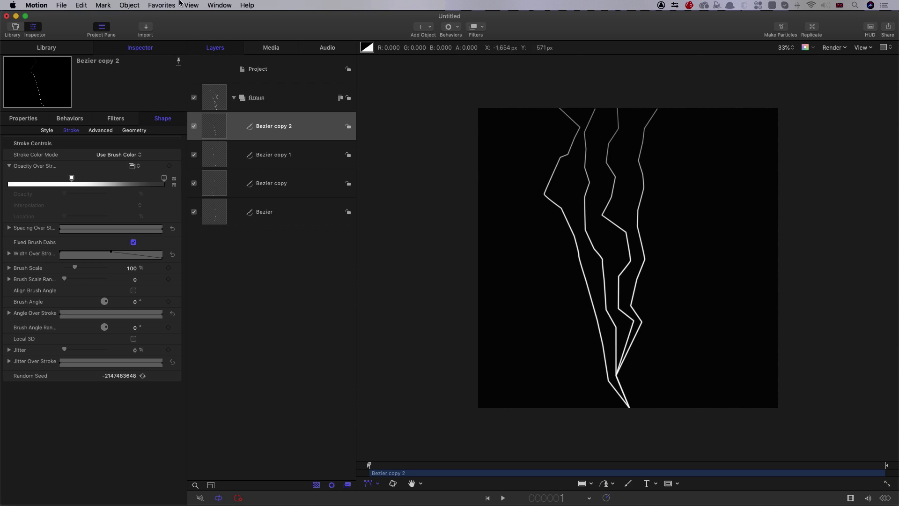
- Show the Timeline and trim Bezier and Bezier copy to one frame each
click(217, 5)
click(241, 209)
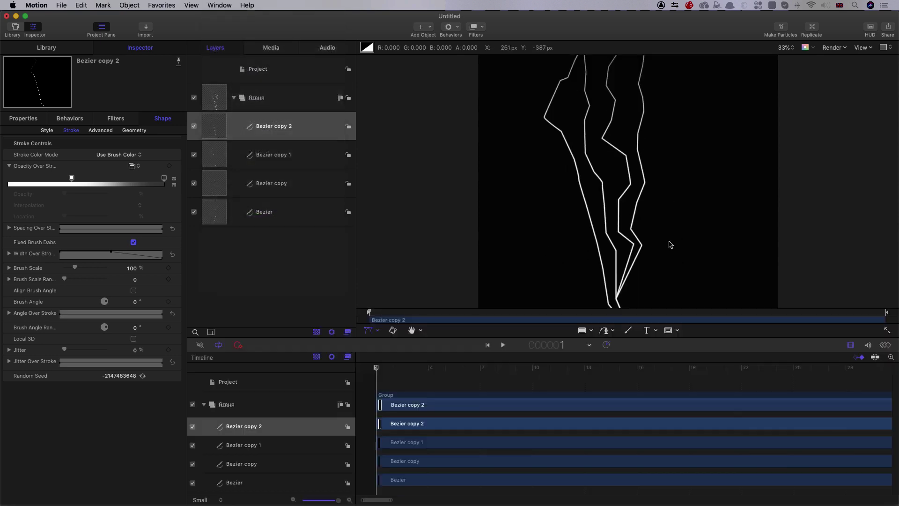
key(Down)
key(Down)
key(Down)
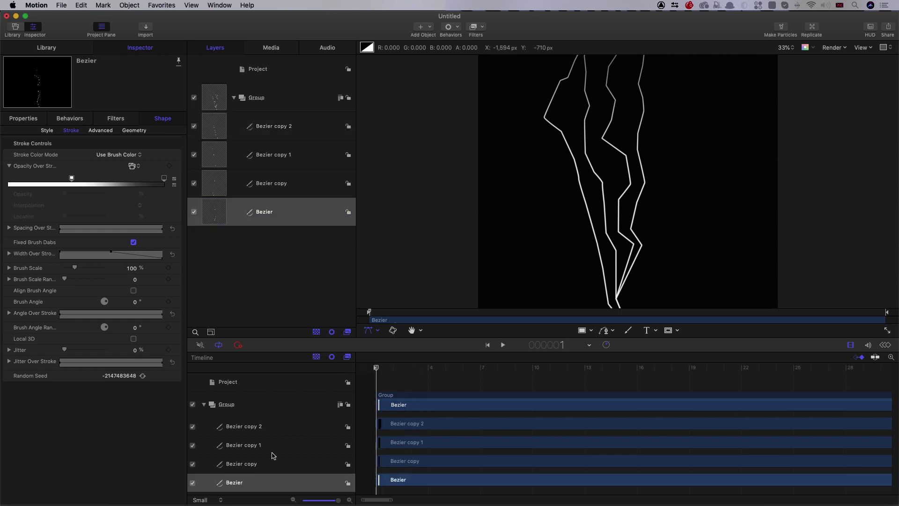
click(211, 213)
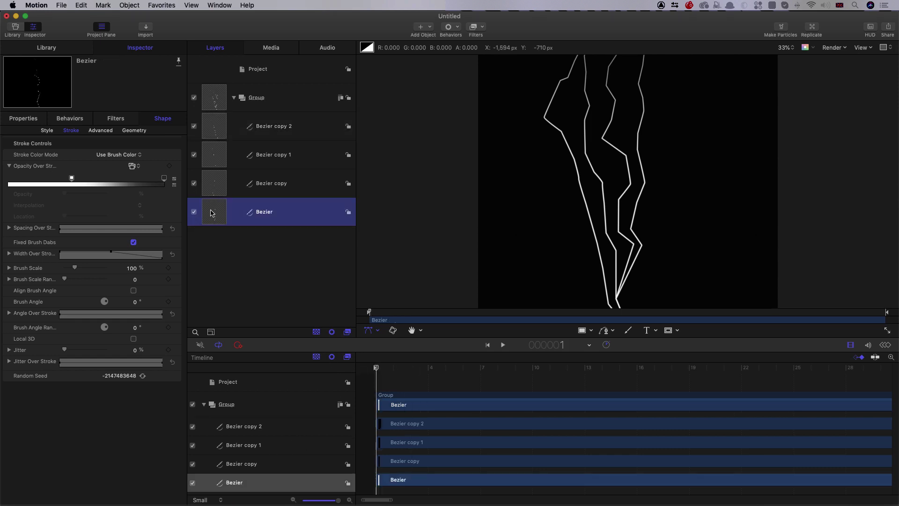
key(o)
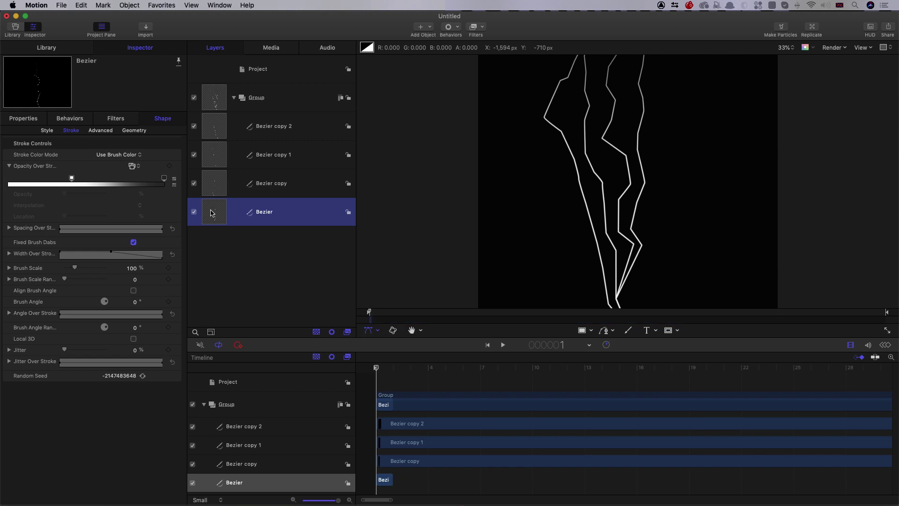
key(Right)
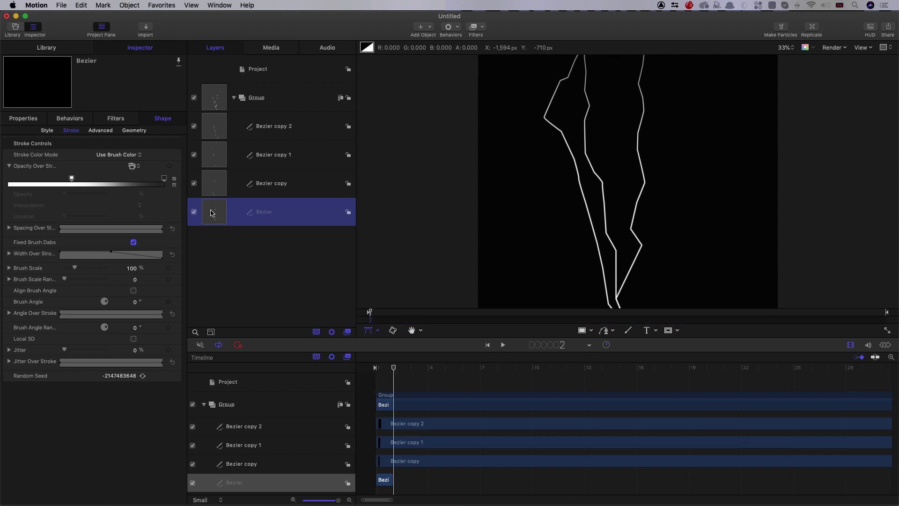
click(217, 181)
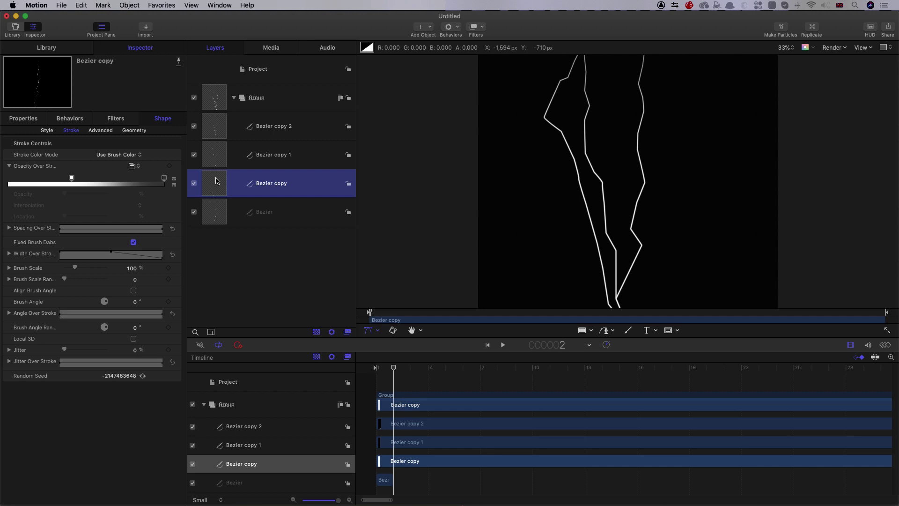
key(o)
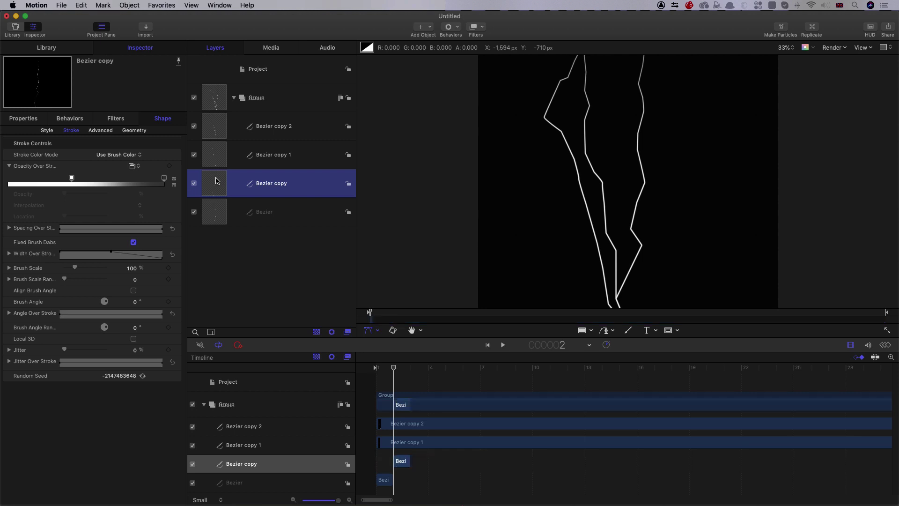
key(Right)
- Trim Bezier copy 1 and Bezier copy 2 to the next single frames, then preview
click(219, 159)
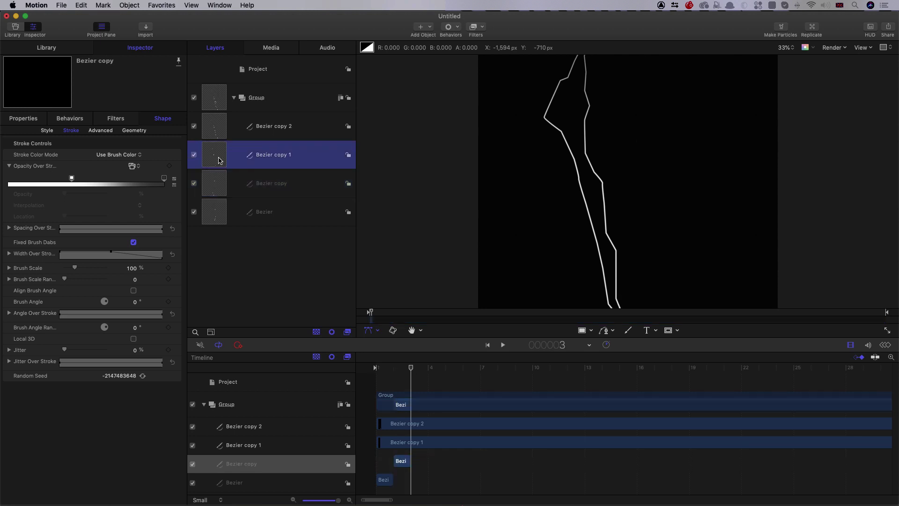
key(i)
key(o)
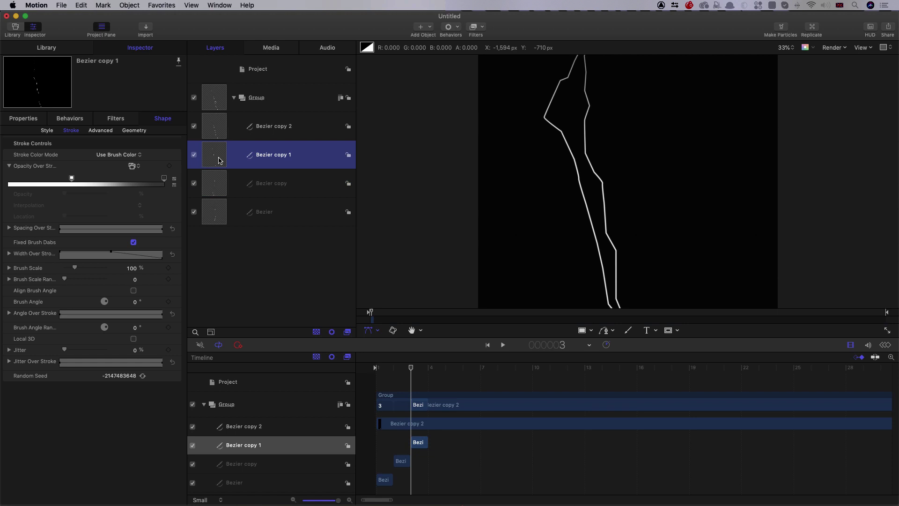
click(218, 121)
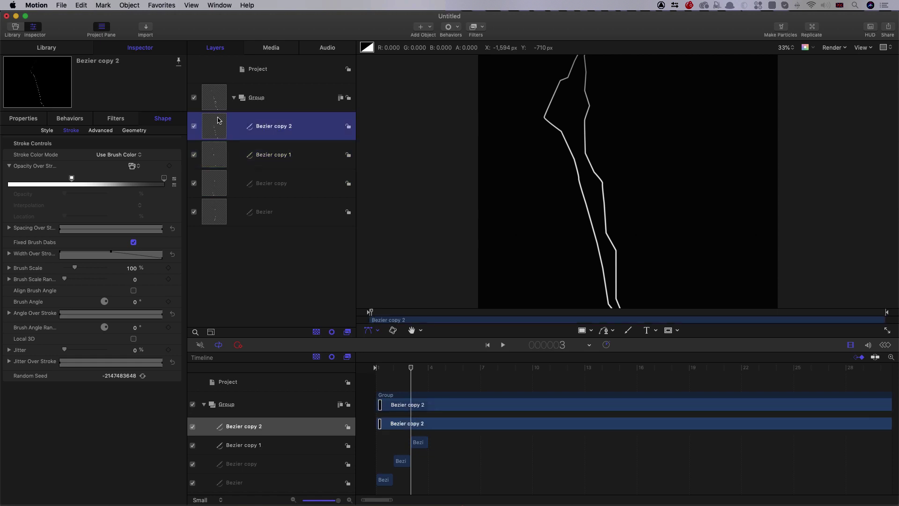
key(Right)
key(i)
key(o)
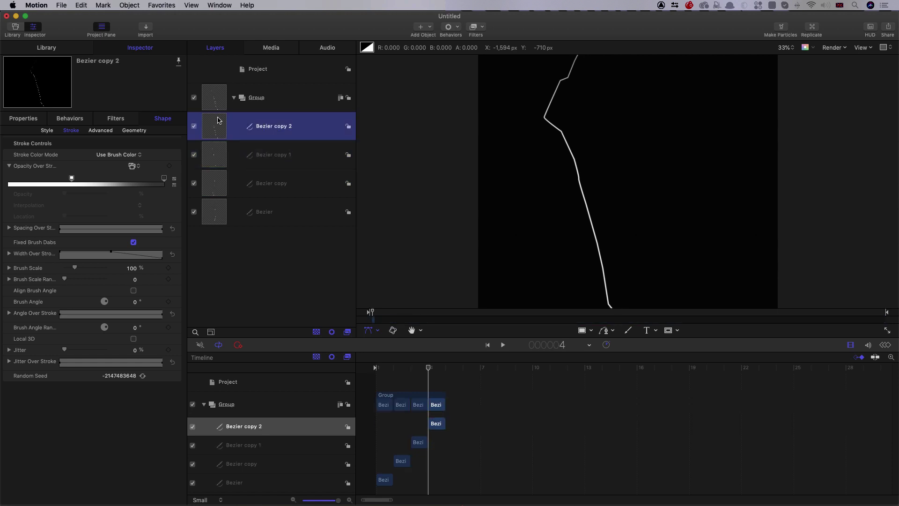
key(space)
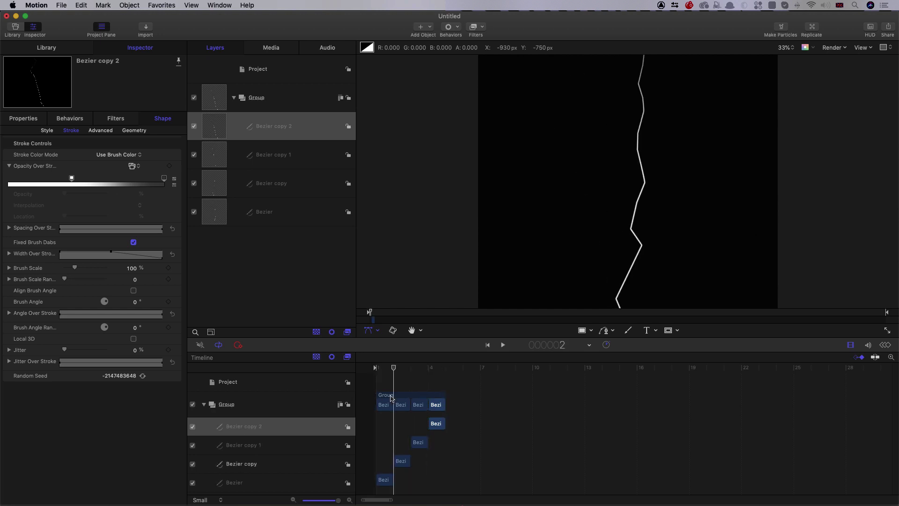
key(space)
- Hide the Timeline and make a Clone Layer of the Bezier bolt
key(super+7)
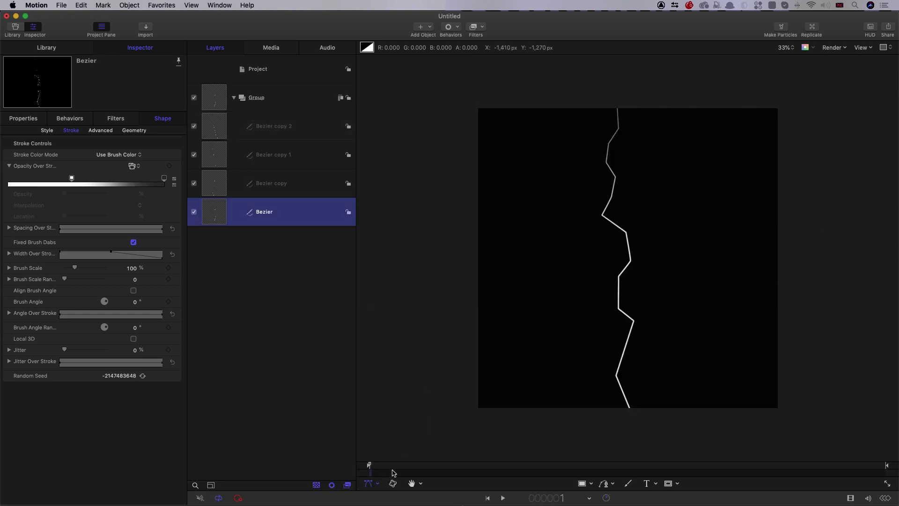
click(369, 465)
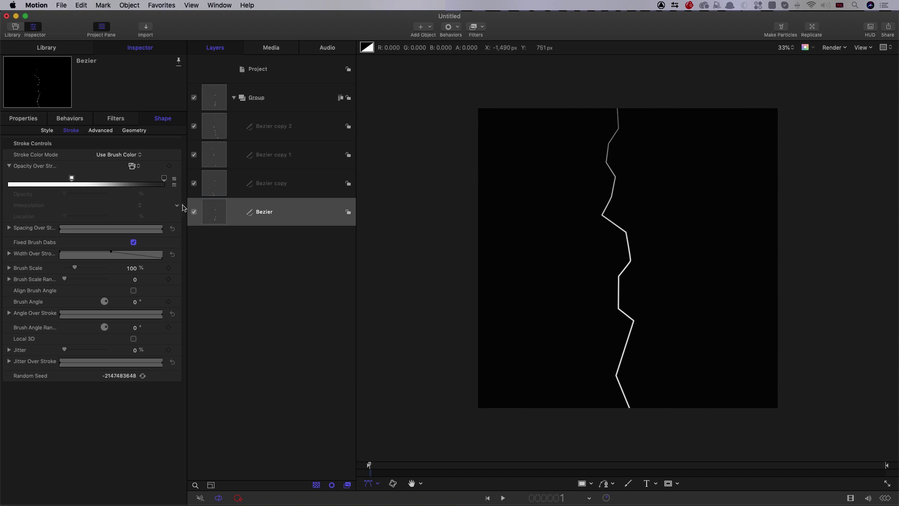
click(211, 213)
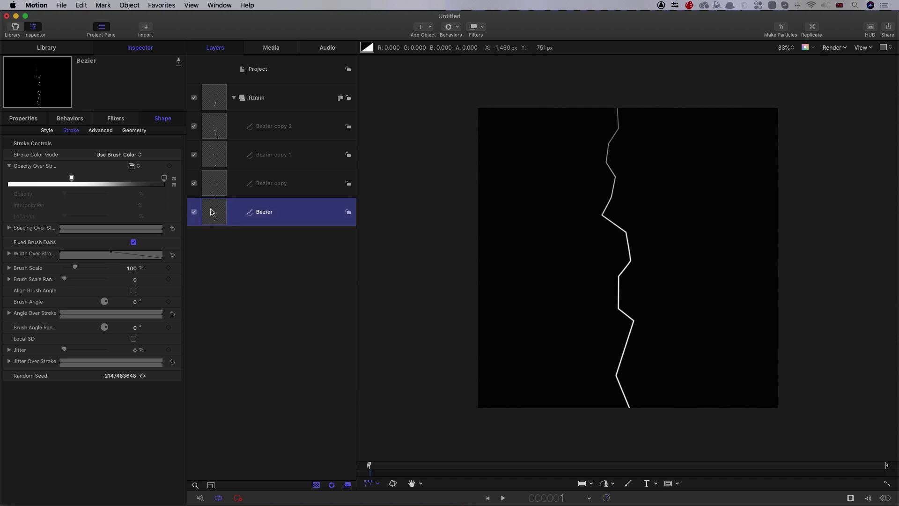
right_click(211, 208)
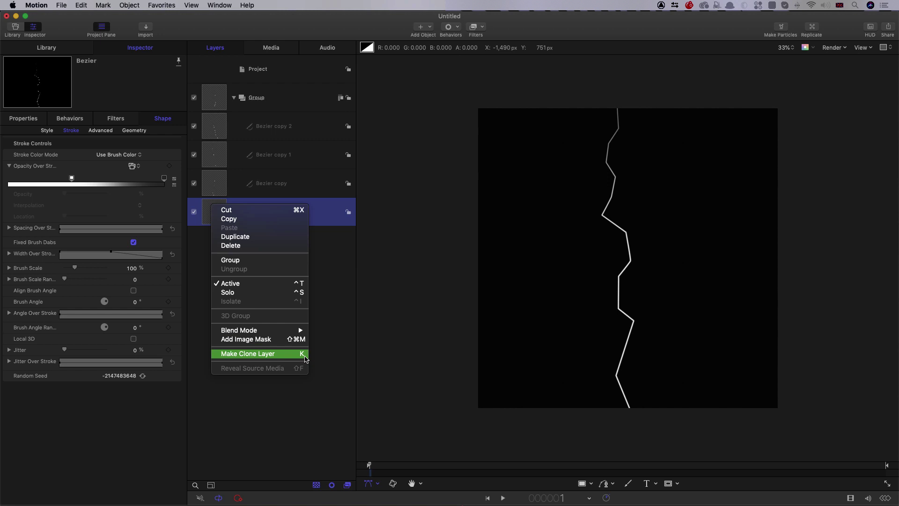
click(262, 353)
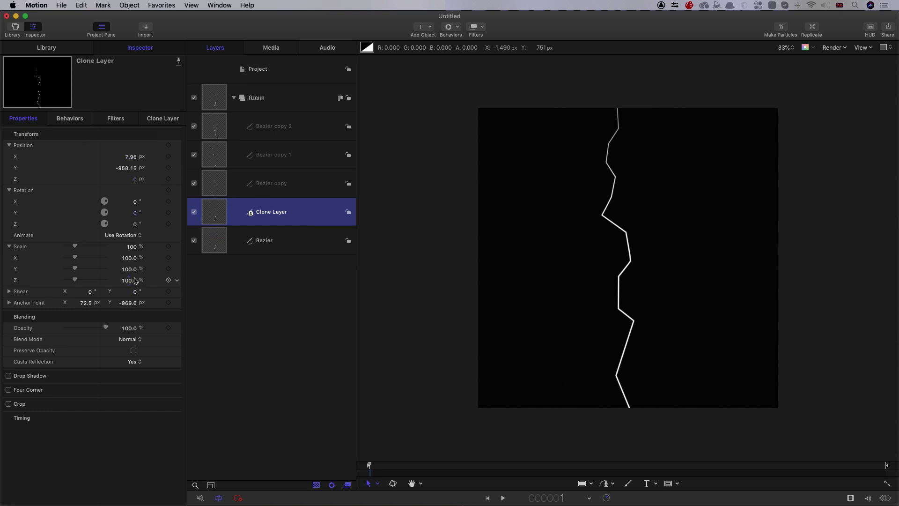
- Set the clone's Scale Y to 60, rotate it 25°, narrow and move it upper left
click(128, 269)
text(6)
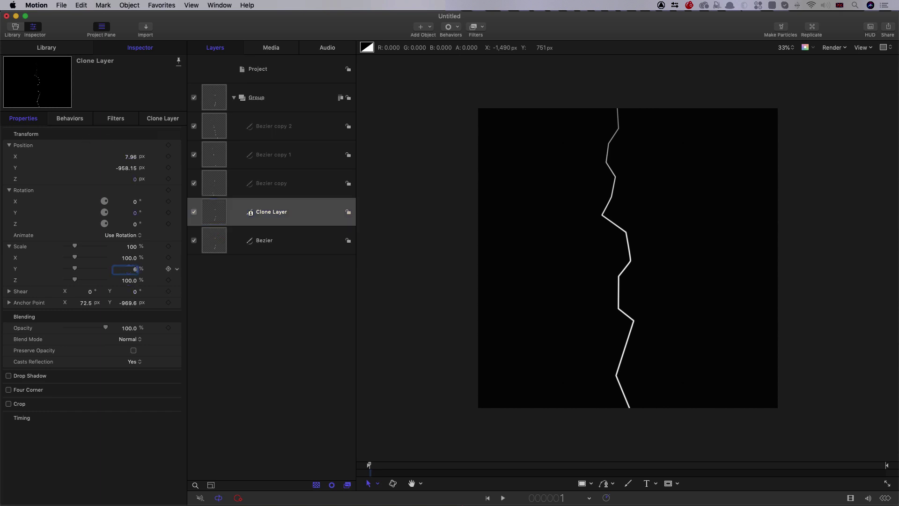
key(Return)
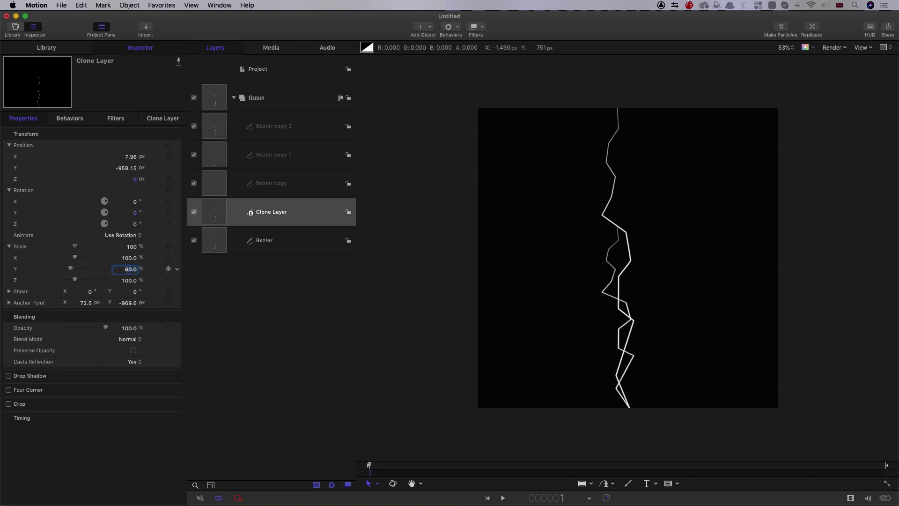
drag(129, 169, 126, 169)
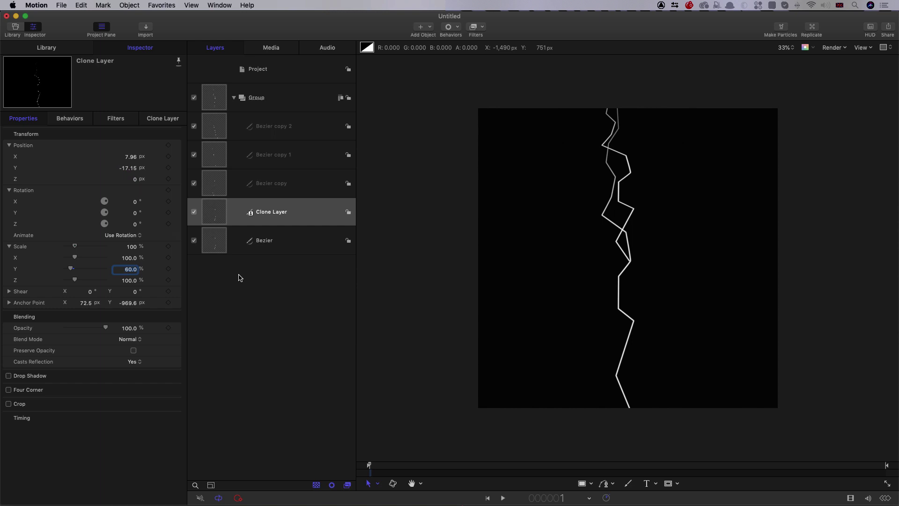
drag(135, 224, 147, 223)
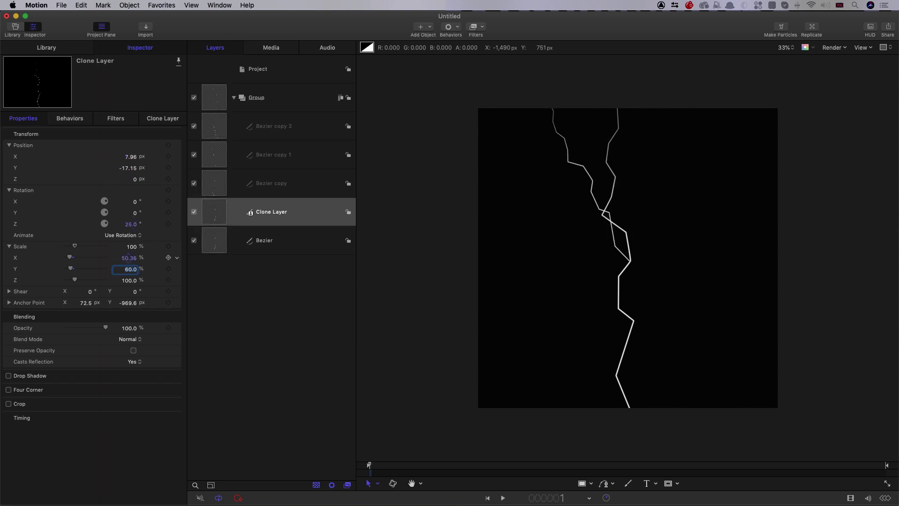
drag(131, 257, 124, 257)
drag(131, 156, 124, 157)
drag(131, 168, 128, 168)
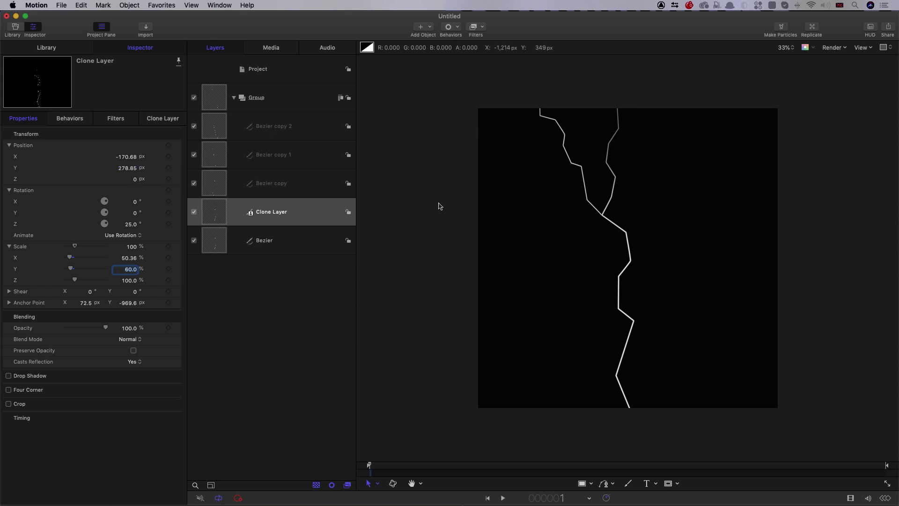
- Duplicate the Clone Layer, rotate it to −34°, and shrink it to 20.69% × 34.6%
right_click(213, 210)
key(Escape)
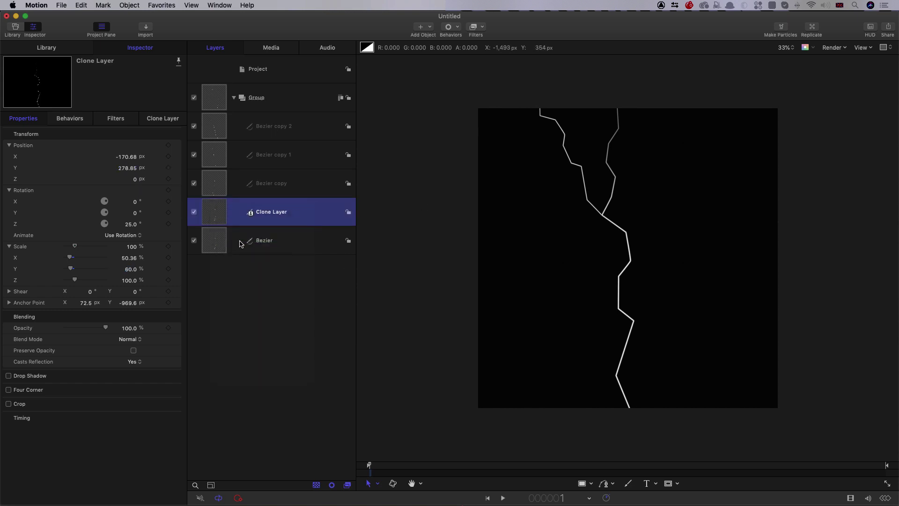
key(super+d)
mouse_move(130, 223)
mouse_down()
mouse_move(143, 223)
mouse_move(104, 224)
mouse_up()
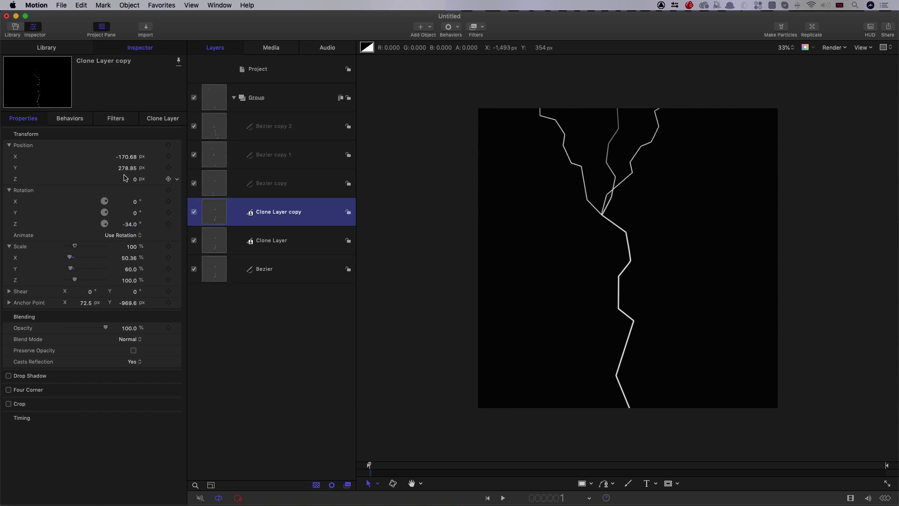
mouse_move(126, 167)
mouse_down()
mouse_move(152, 168)
mouse_move(137, 157)
mouse_move(115, 168)
mouse_up()
mouse_move(128, 269)
mouse_down()
mouse_move(117, 269)
mouse_move(128, 256)
mouse_up()
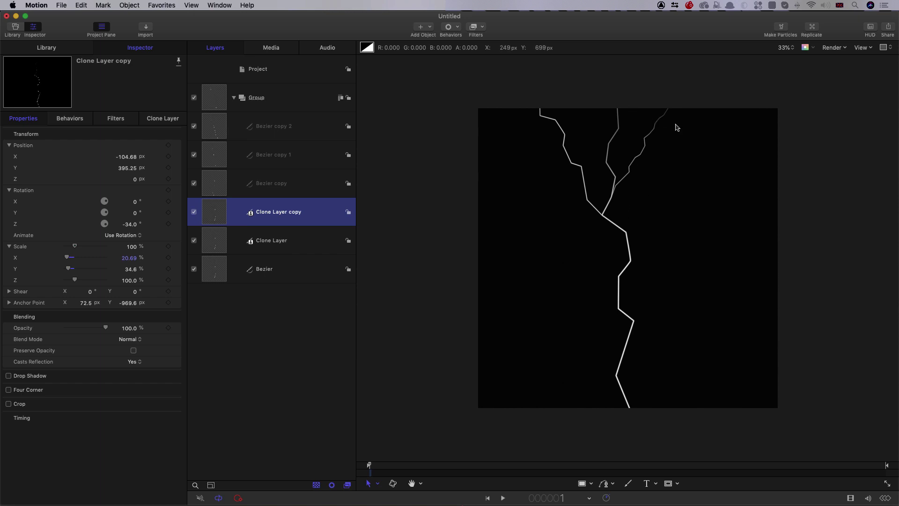
click(213, 187)
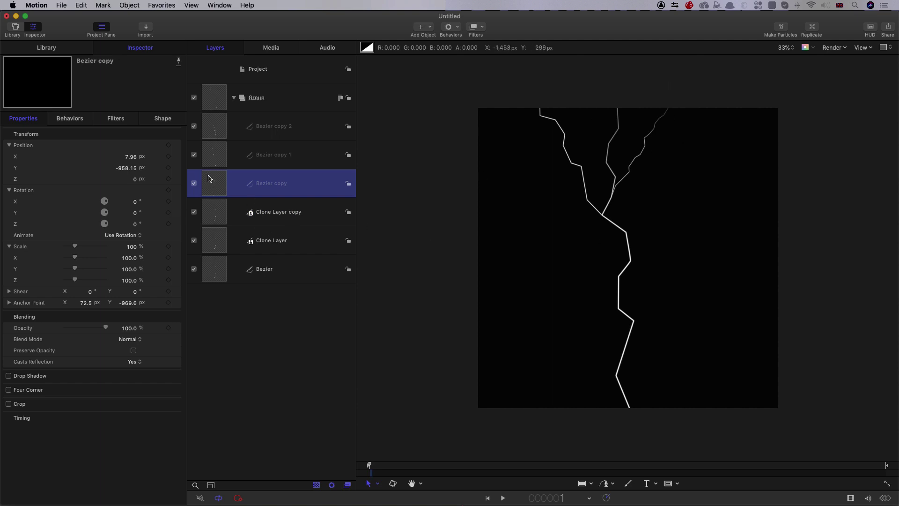
- On frame 2, clone Bezier copy with K, set Scale Y 60, and rotate it into a branch
key(Right)
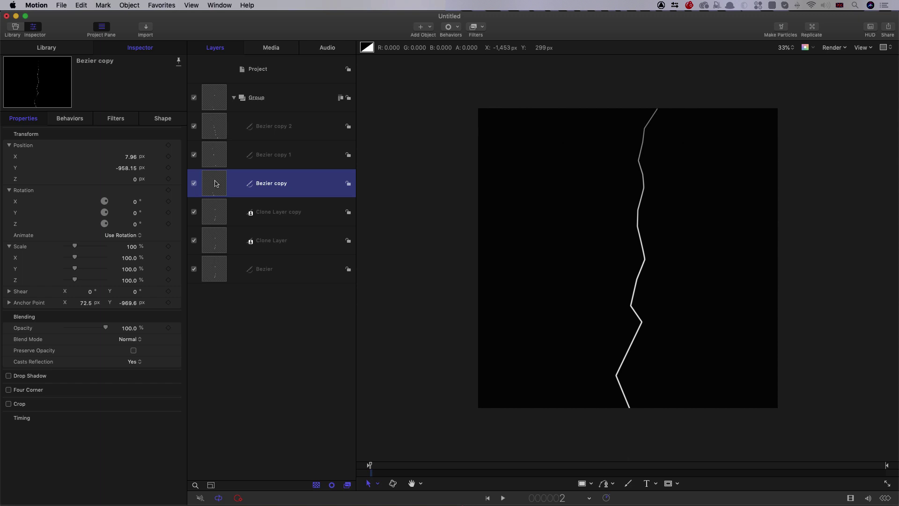
key(k)
click(132, 270)
text(60)
key(Return)
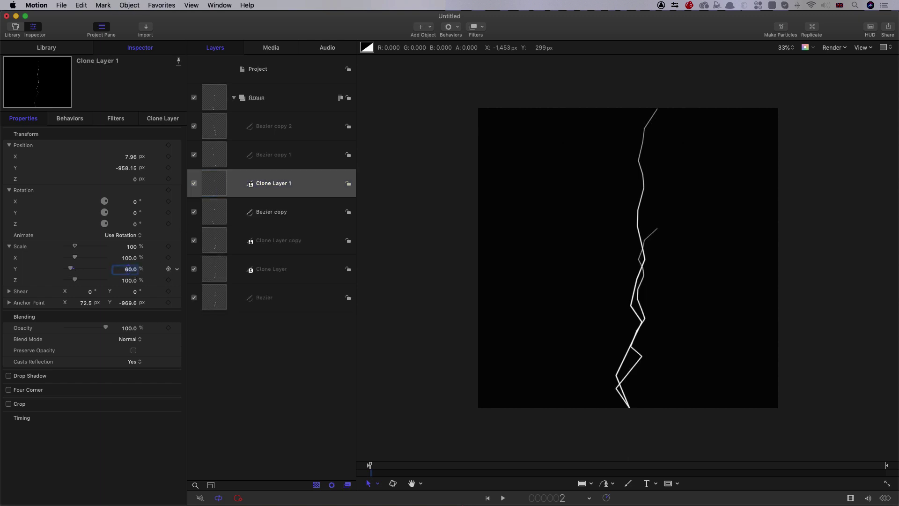
drag(126, 170, 128, 177)
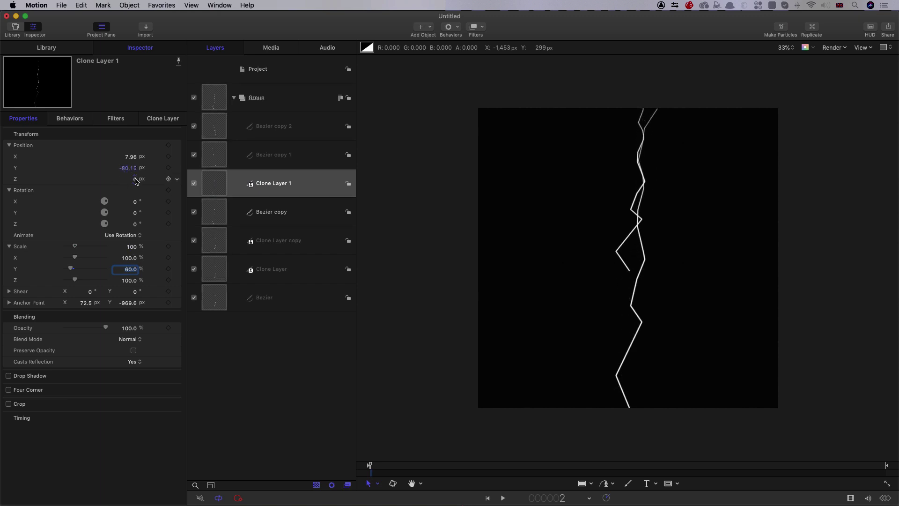
mouse_move(134, 224)
mouse_down()
mouse_move(149, 224)
mouse_move(131, 224)
mouse_up()
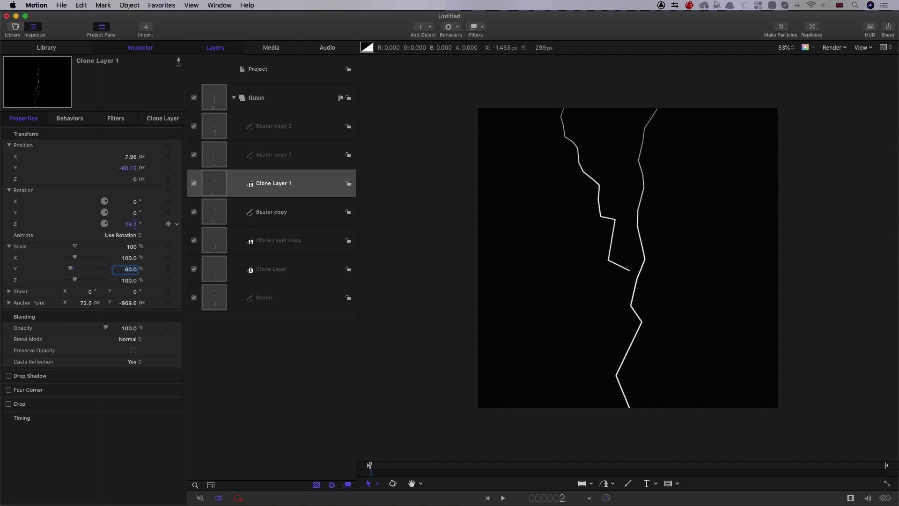
drag(126, 169, 127, 168)
mouse_move(637, 245)
mouse_down()
mouse_move(634, 260)
mouse_move(659, 246)
mouse_up()
drag(129, 269, 137, 263)
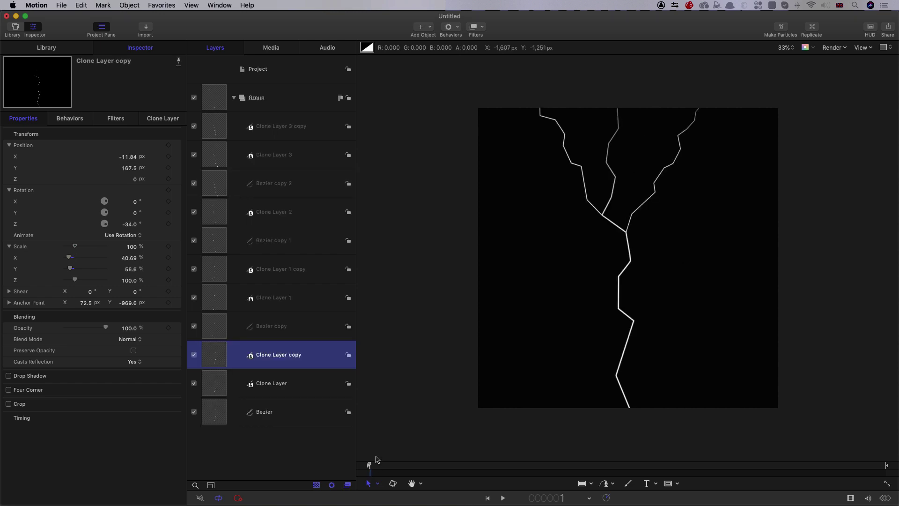
drag(370, 460, 368, 466)
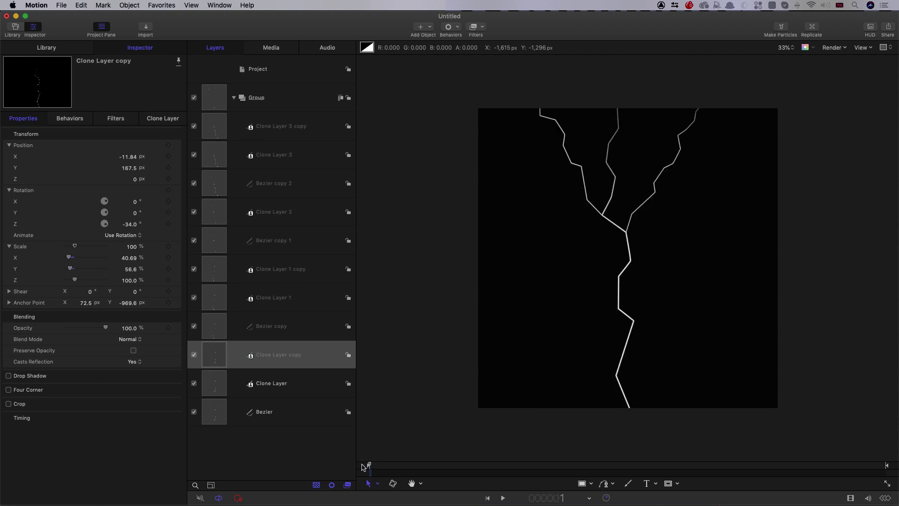
- Collapse the Group and make a clone layer of it
click(234, 99)
click(216, 95)
right_click(215, 94)
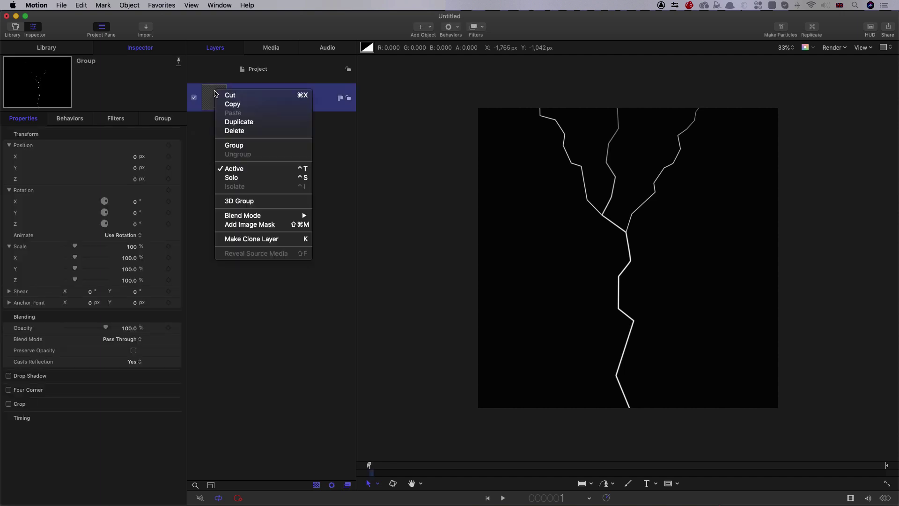
click(257, 240)
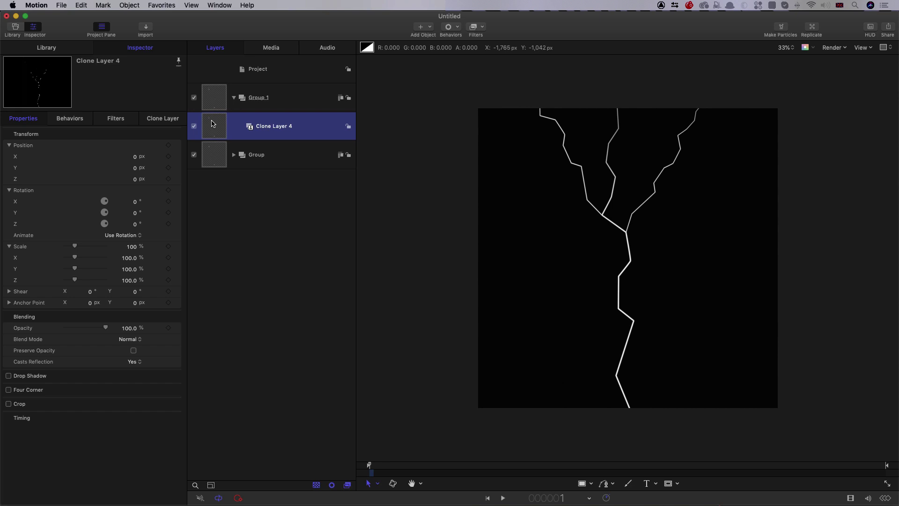
- Replicate the group clone with the replicator Shape set to Line
click(123, 5)
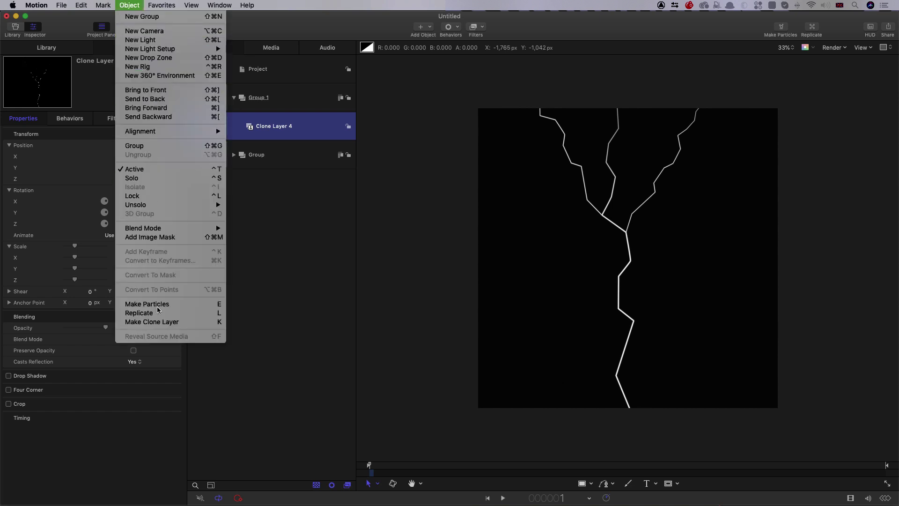
click(139, 313)
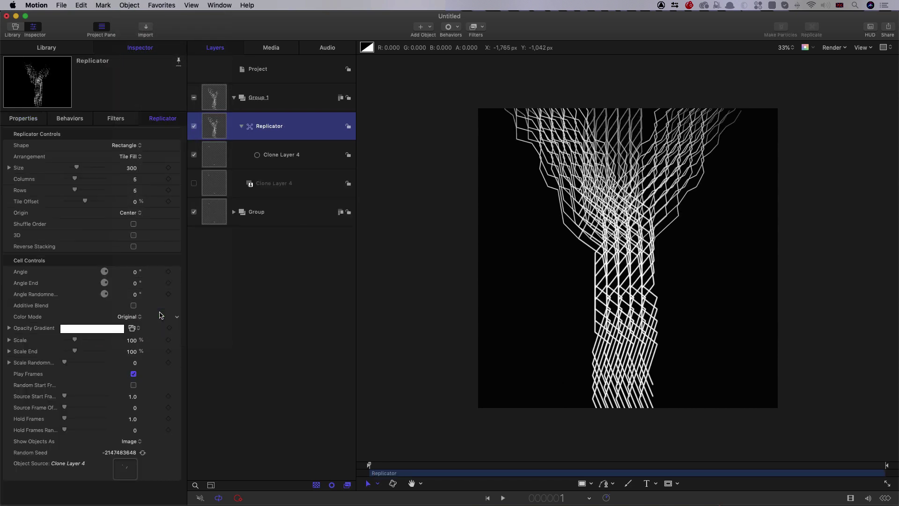
click(131, 145)
click(118, 136)
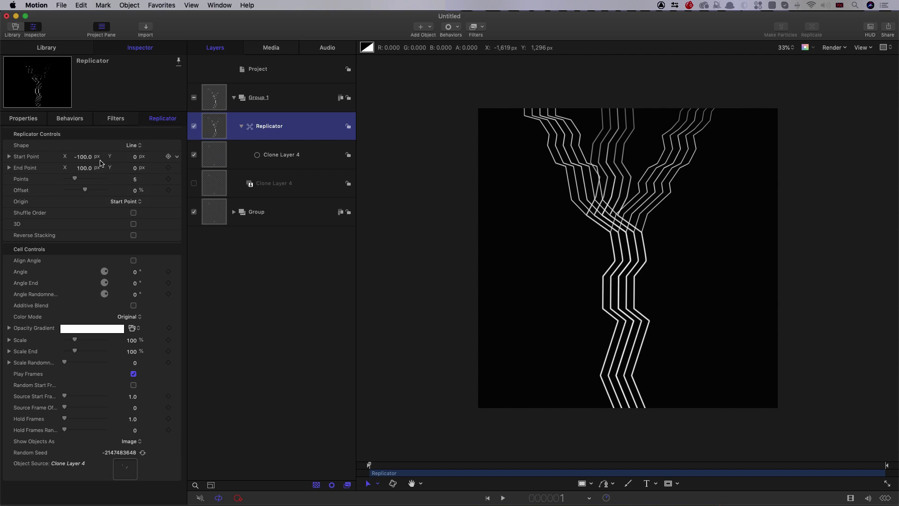
- Set the line's Start Point X and End Point X to 0 and Points to 1
click(83, 157)
text(0)
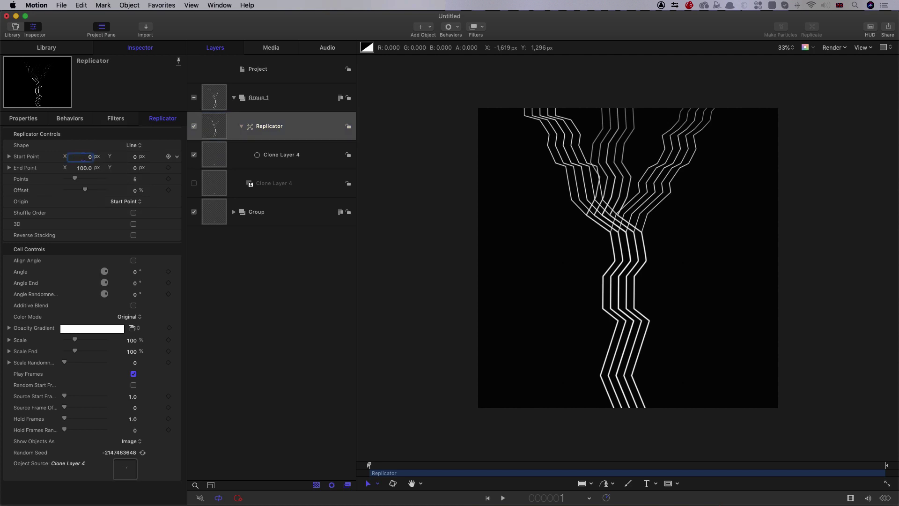
key(Return)
key(Tab)
key(Tab)
text(0)
key(Return)
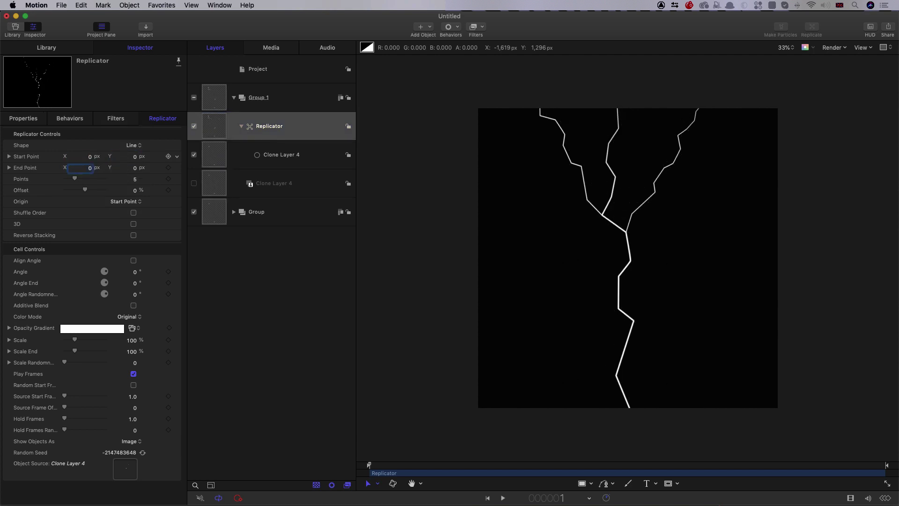
click(135, 179)
text(1)
key(Return)
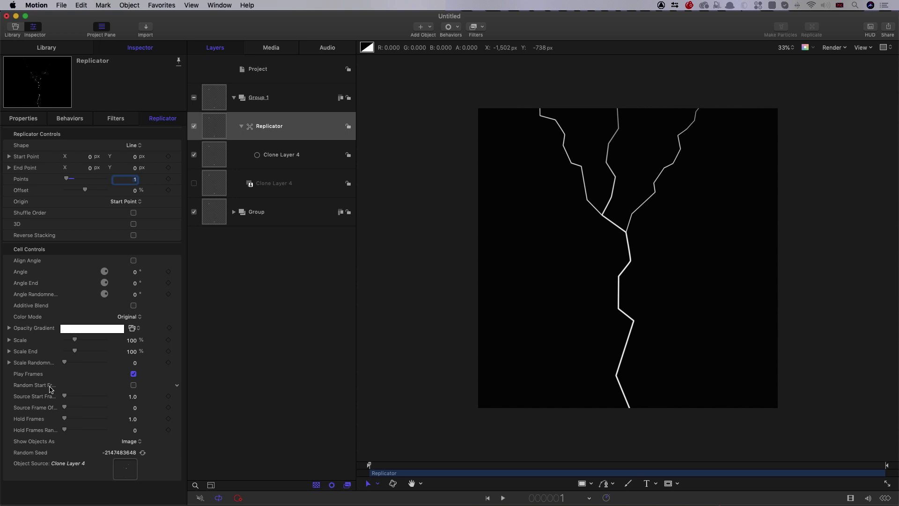
- Give the clones a random start frame with Hold Frames 2, hide the original Group, and preview
click(134, 385)
click(132, 397)
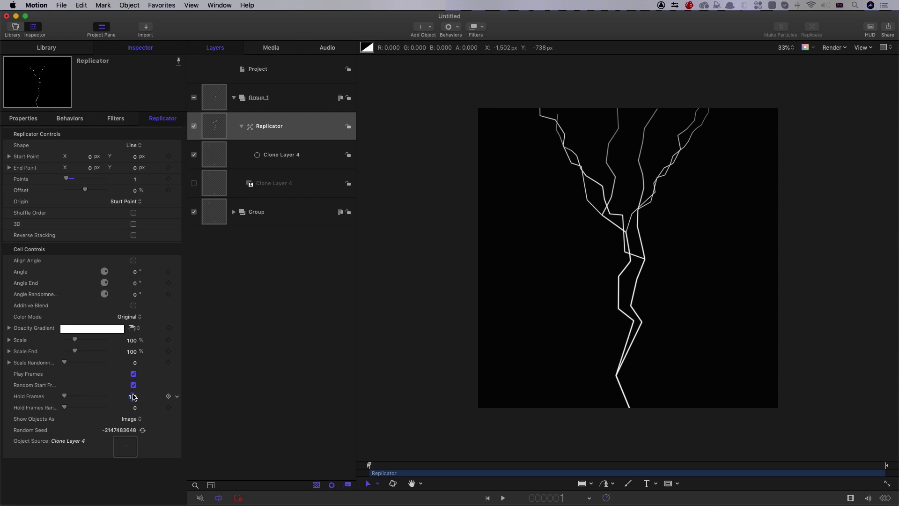
text(2.)
click(194, 212)
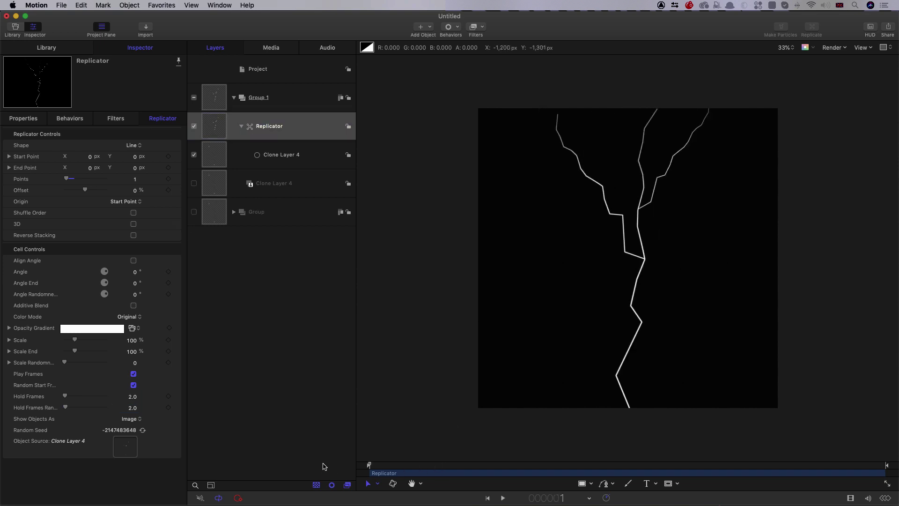
key(space)
key(space)
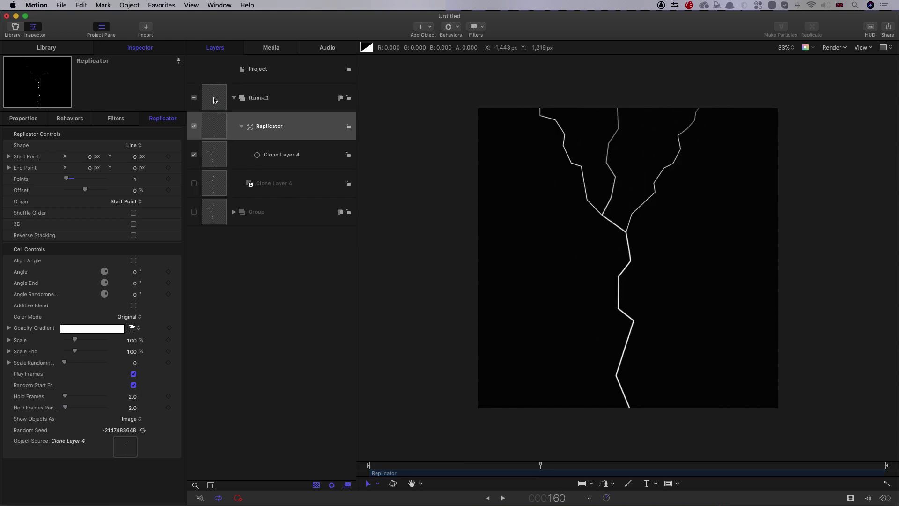
- Turn on Fixed Resolution for Group 1
click(214, 99)
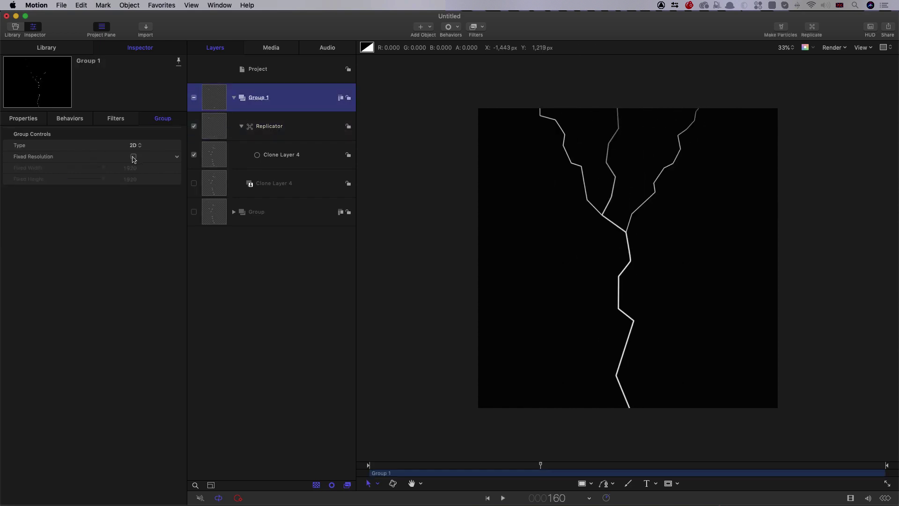
click(134, 157)
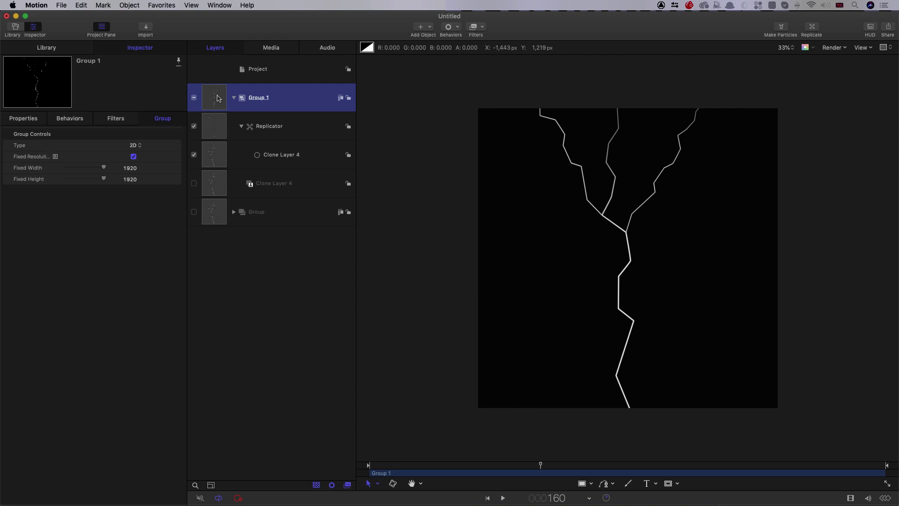
click(481, 27)
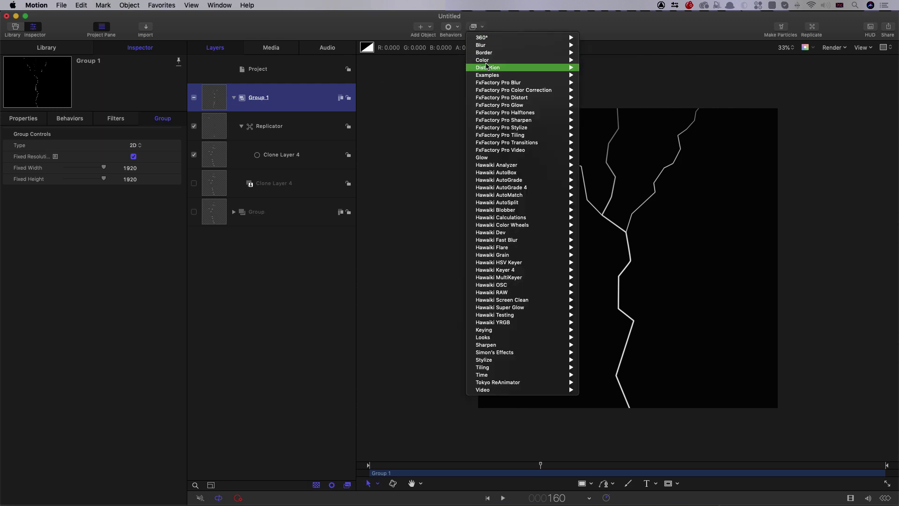
- Add a Bulge filter to Group 1 with Amount 750 and Scale 0.75
mouse_move(487, 66)
click(609, 75)
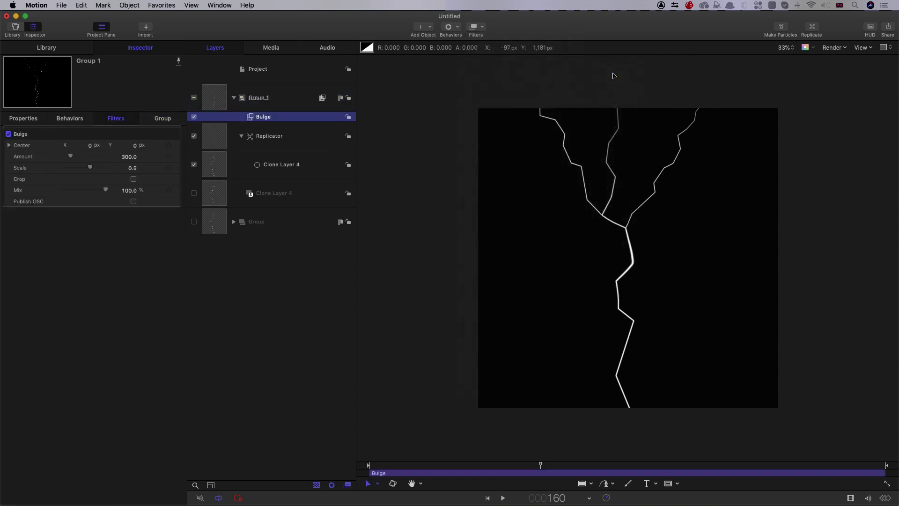
click(131, 158)
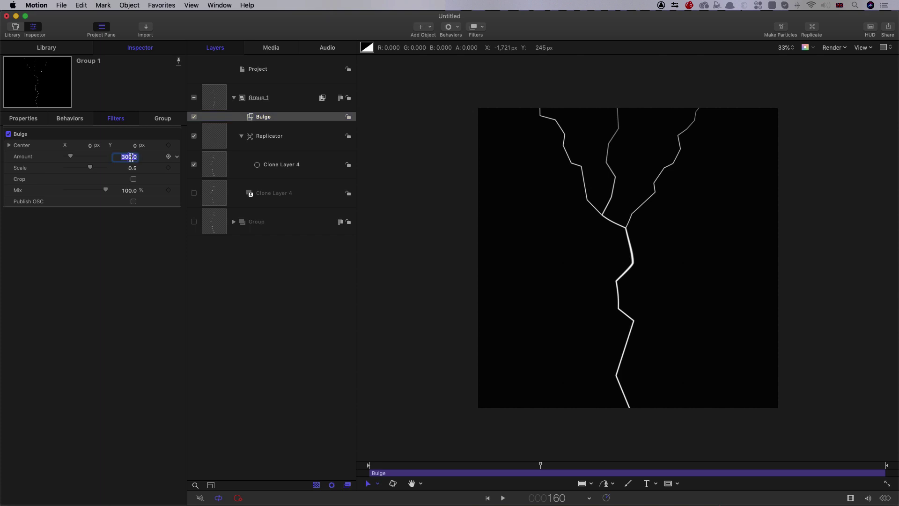
text(750)
key(Return)
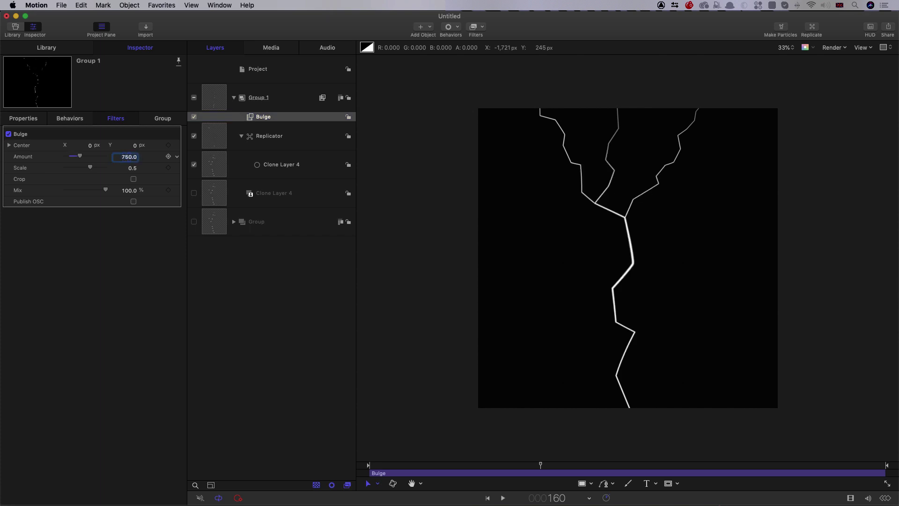
click(135, 168)
text(.75)
key(Return)
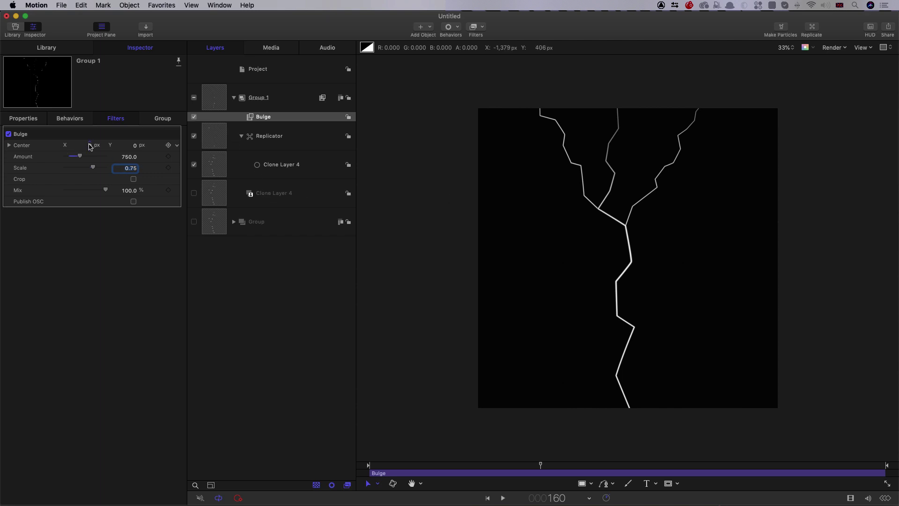
- Set the Bulge Center X to 0 and expand the Center parameter
drag(89, 146, 89, 145)
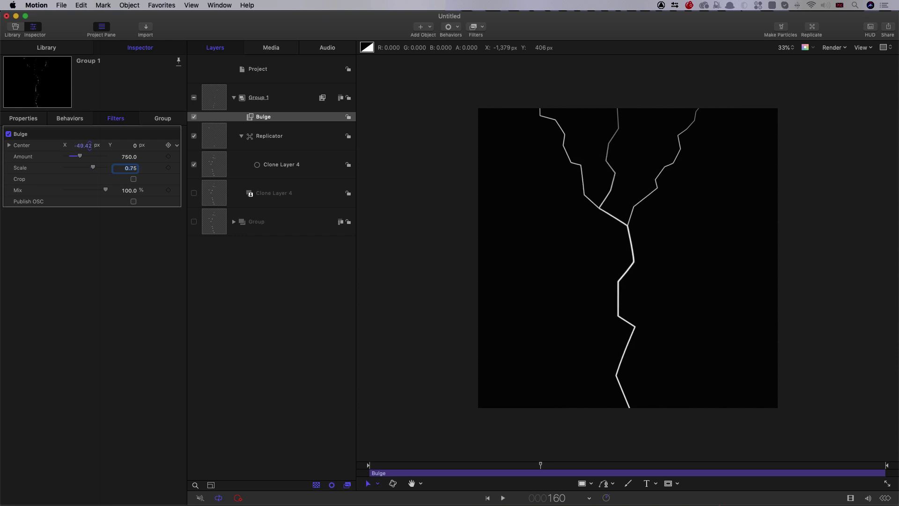
click(82, 145)
text(0)
key(Return)
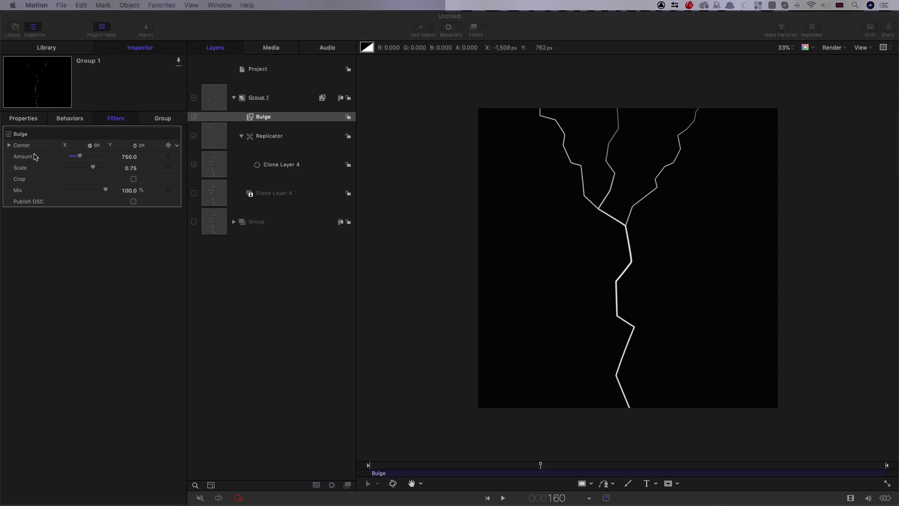
click(10, 146)
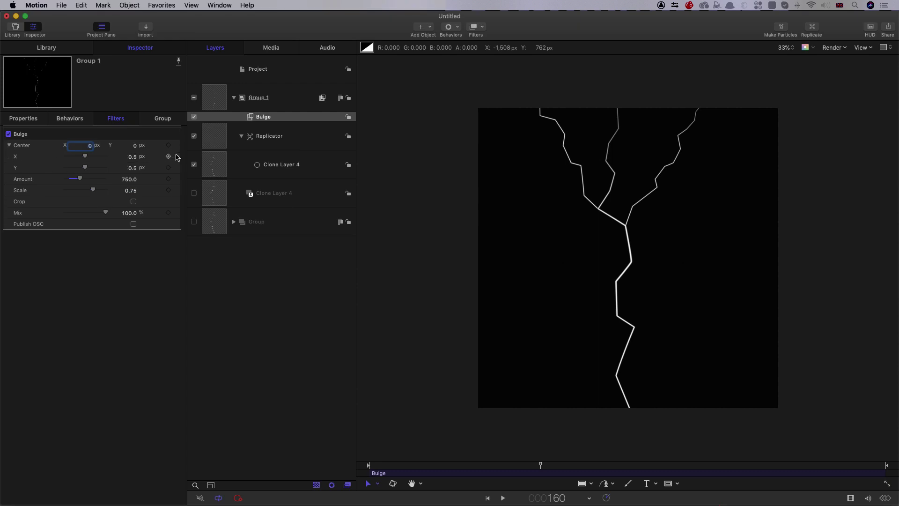
- Randomize the Bulge Center X in Add and Subtract mode at Frequency 4, then preview
right_click(177, 157)
mouse_move(212, 243)
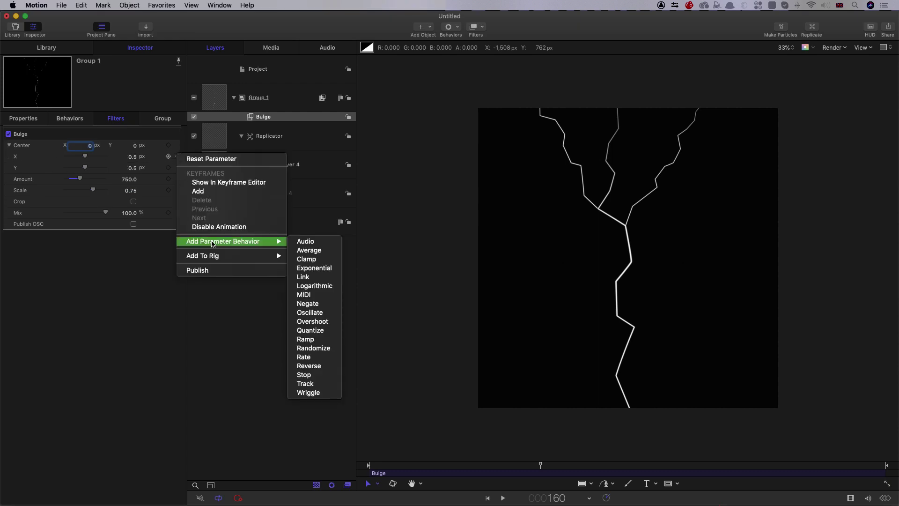
click(311, 348)
click(134, 157)
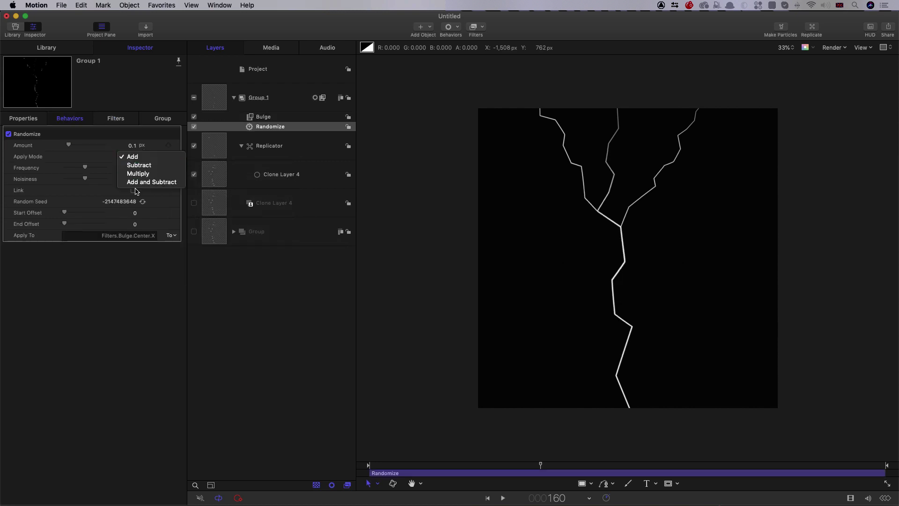
click(140, 182)
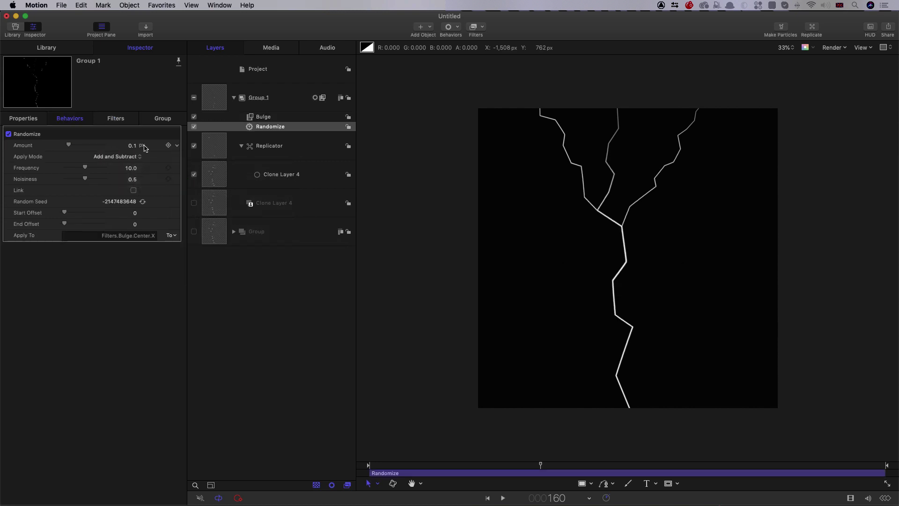
click(132, 169)
text(4)
key(Return)
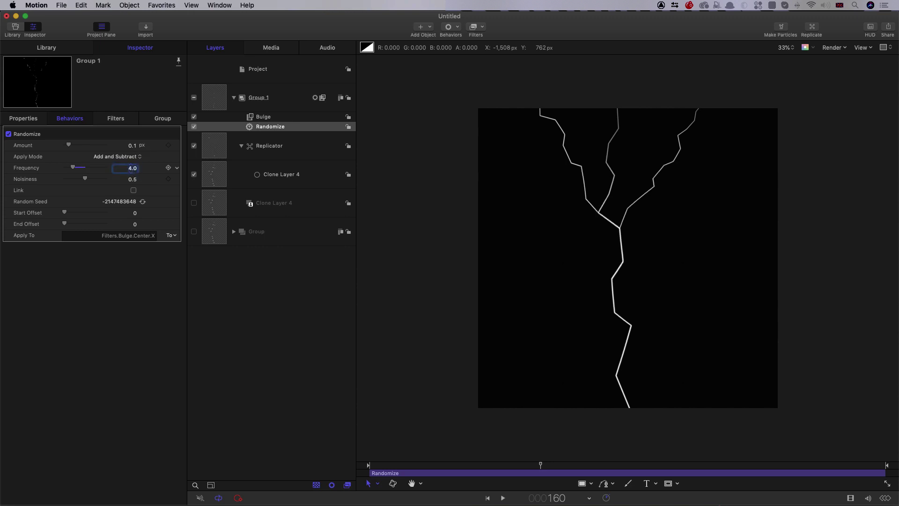
key(space)
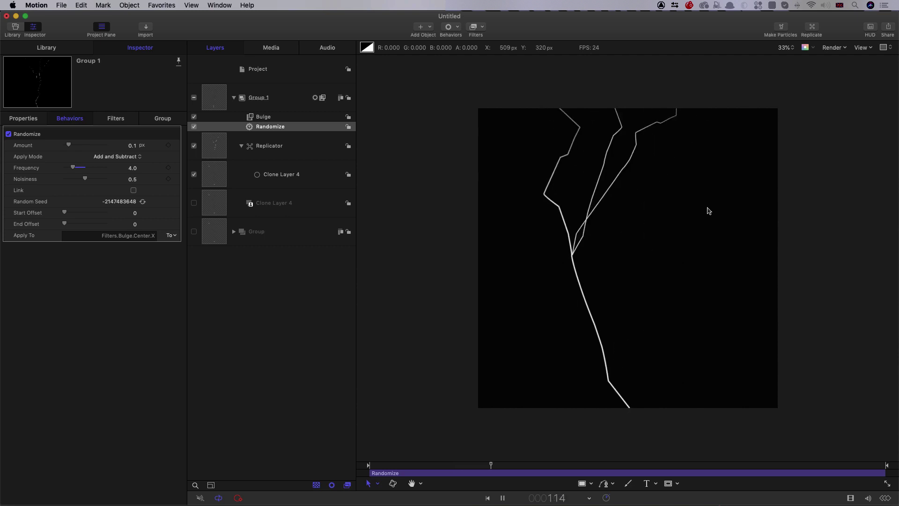
key(space)
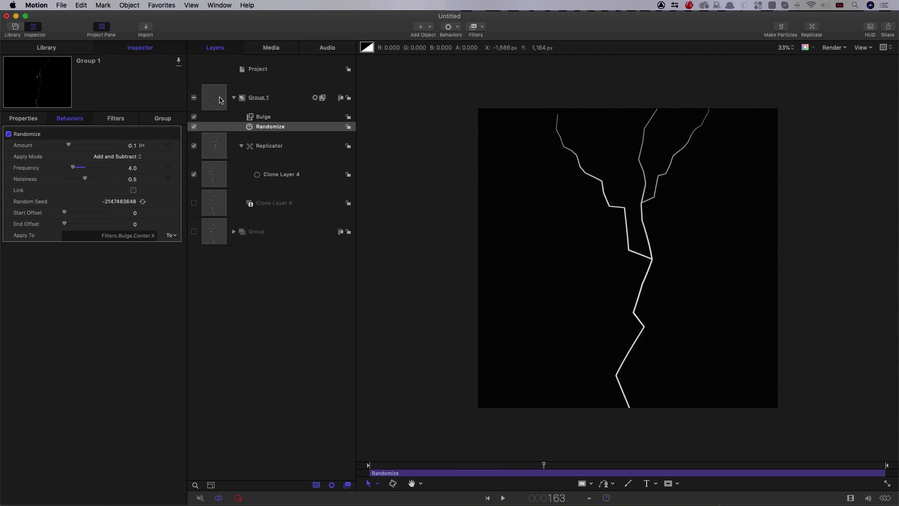
- Add a Bad TV filter to Group 1 with Waviness 20, Roll -100 and Static 1.0
click(220, 99)
click(485, 27)
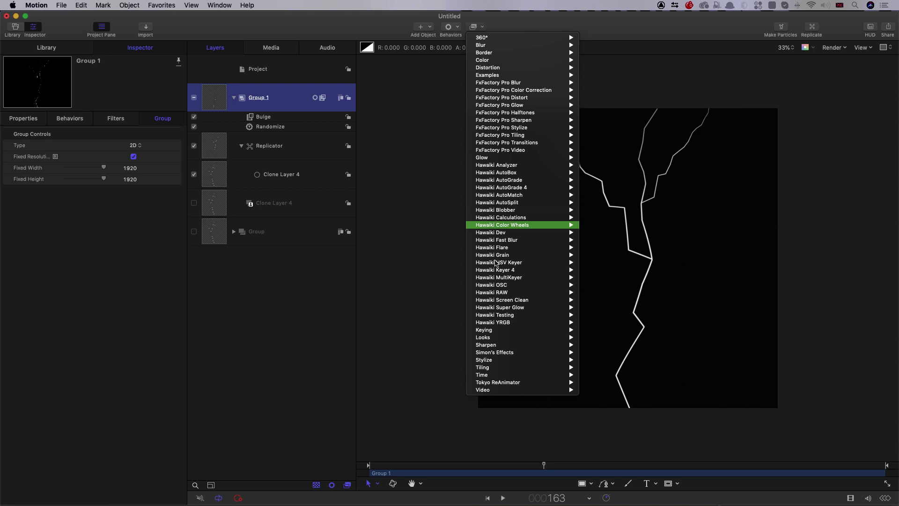
mouse_move(498, 362)
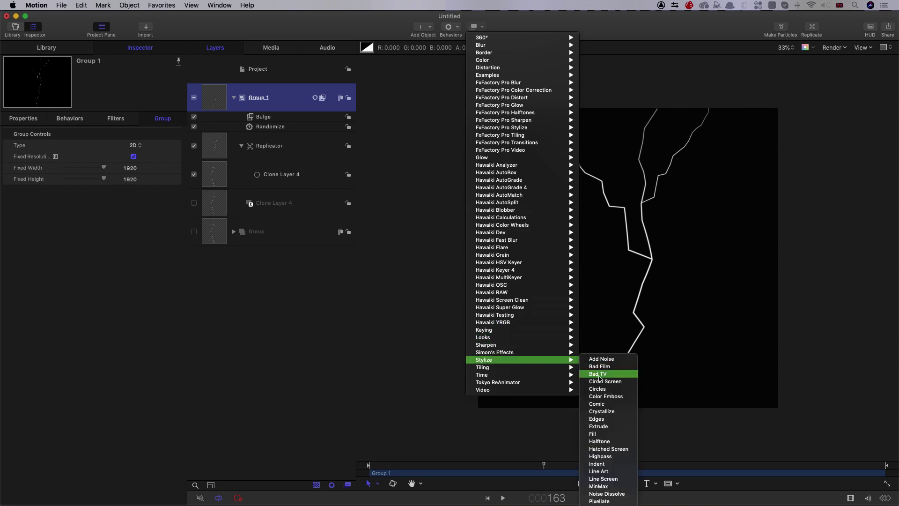
click(599, 373)
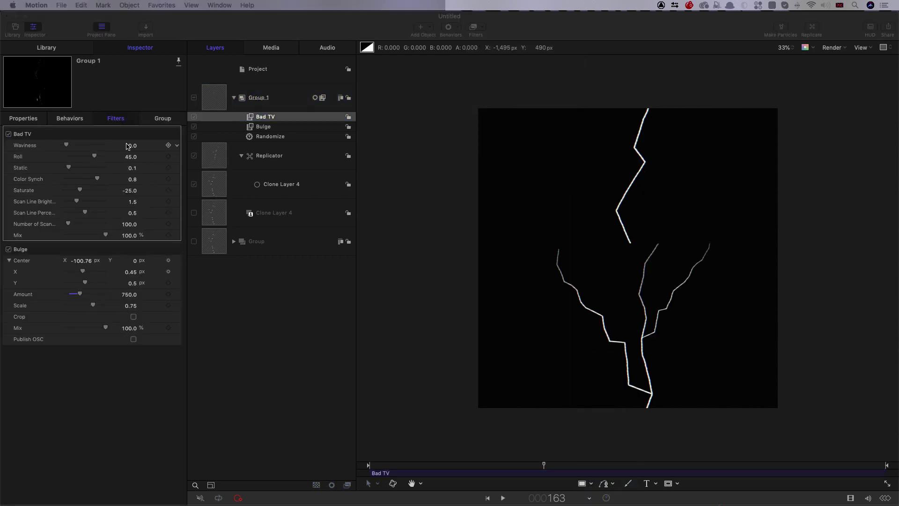
click(130, 148)
text(20)
key(Return)
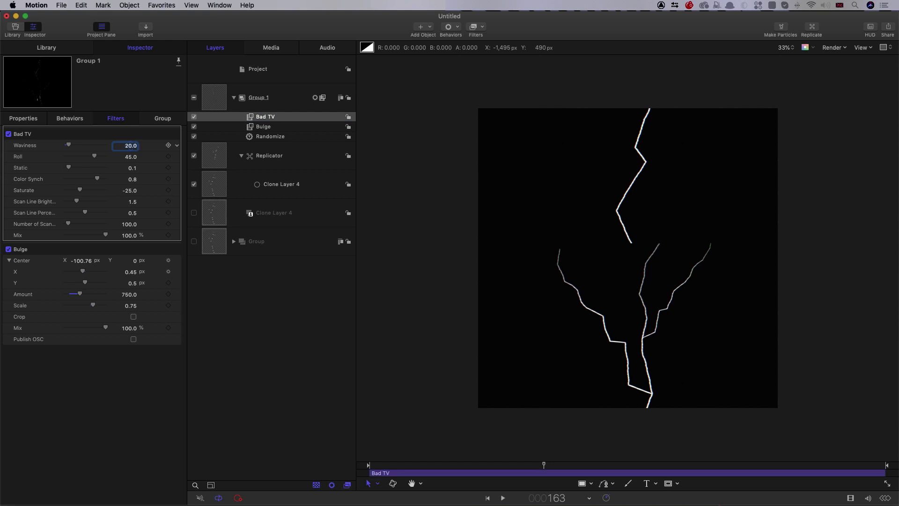
drag(94, 157, 1, 157)
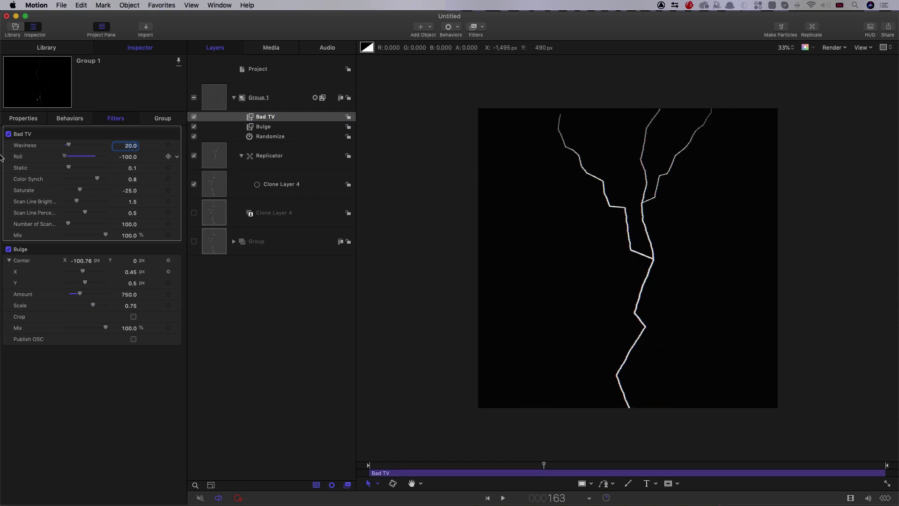
drag(69, 167, 232, 179)
- Zero the scan lines, set Saturate to -100, compare the filter off and on, and preview
drag(77, 202, 28, 223)
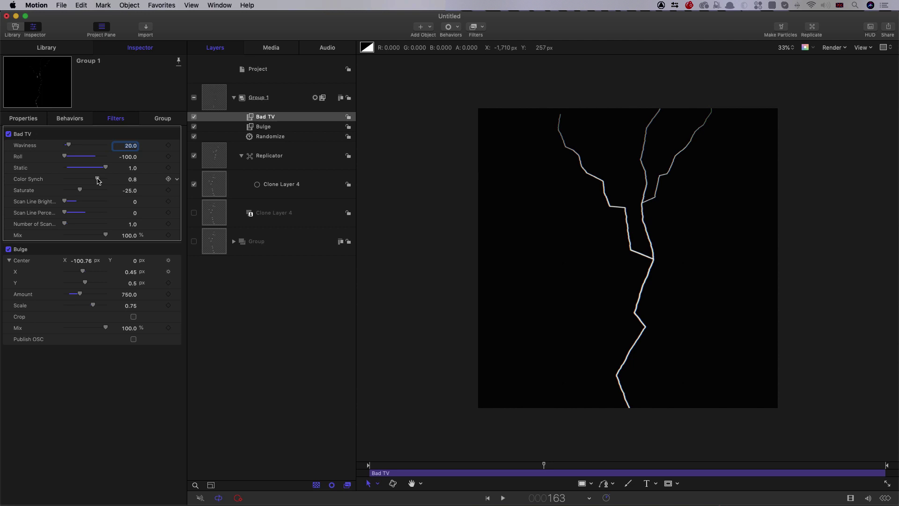
drag(77, 191, 10, 190)
click(8, 134)
click(8, 135)
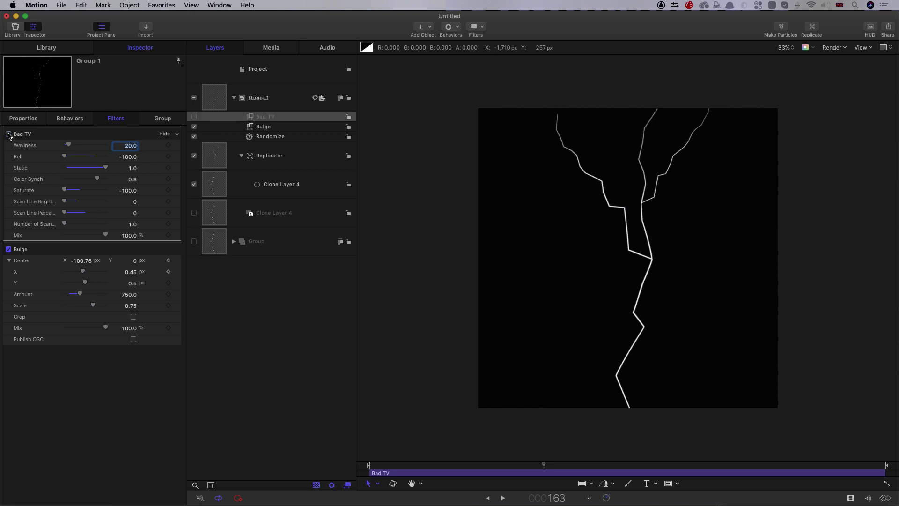
key(space)
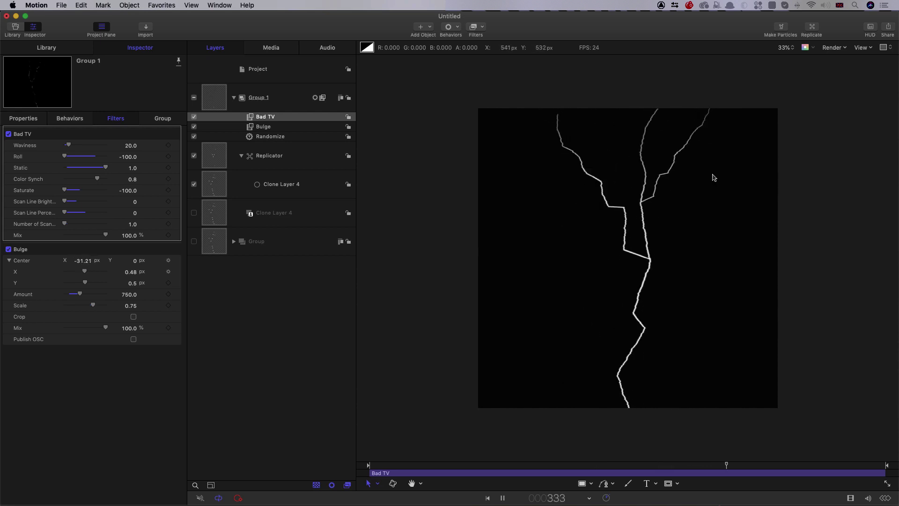
key(space)
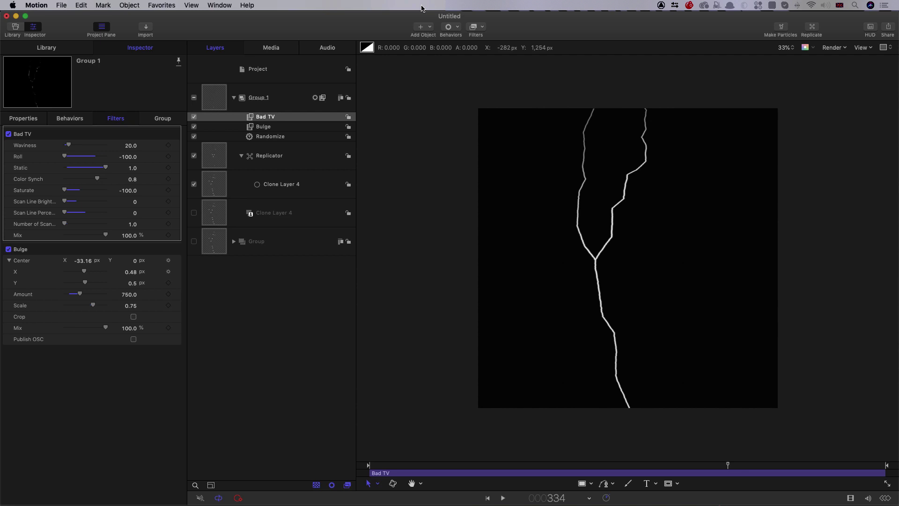
- Add a Crystallize filter to Group 1 with Size 3.0
click(482, 29)
mouse_move(494, 359)
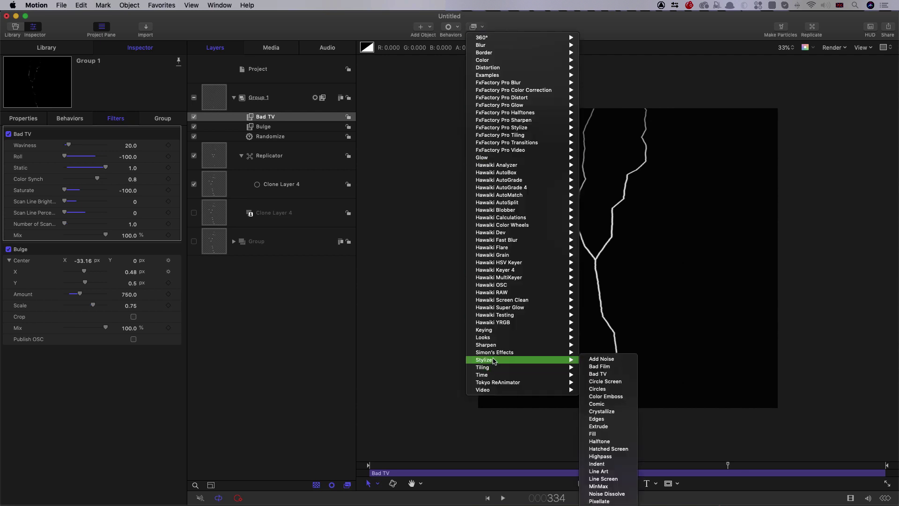
click(609, 412)
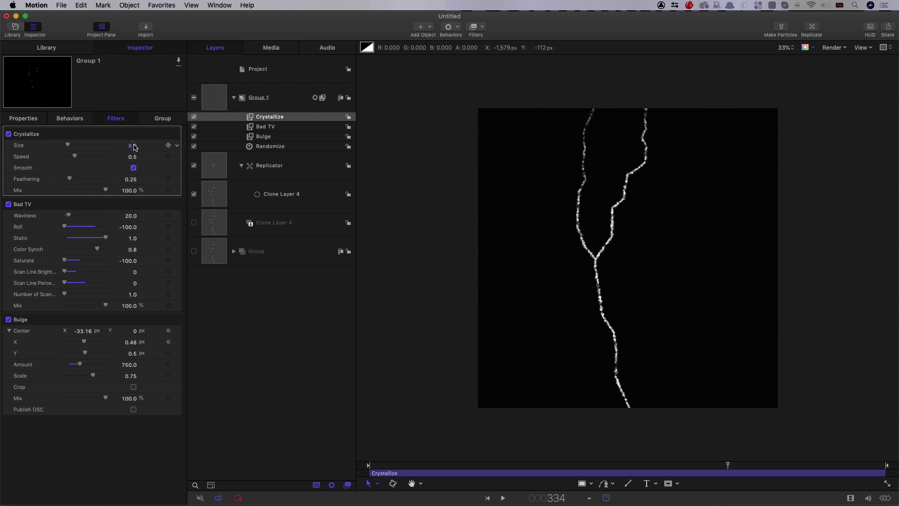
double_click(134, 146)
text(3)
key(Return)
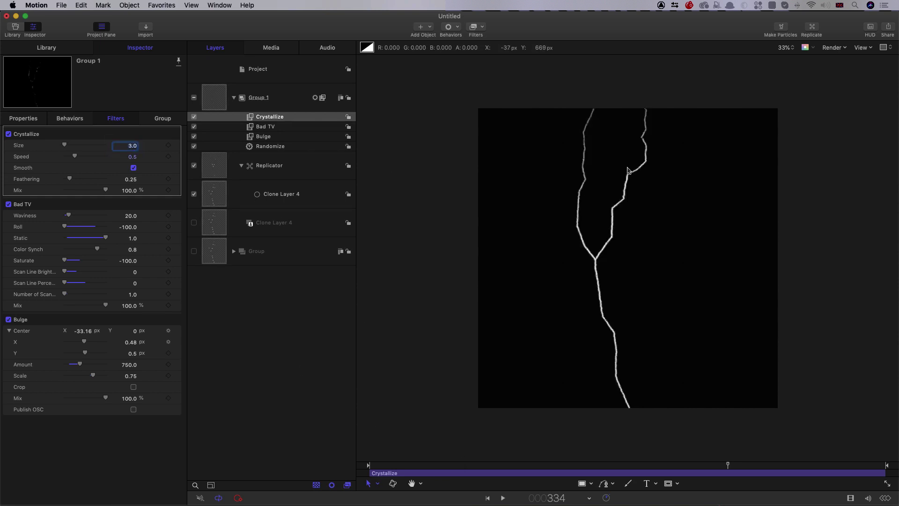
- Zoom in to compare Crystallize off and on, then play from frame 111
key(super+equal)
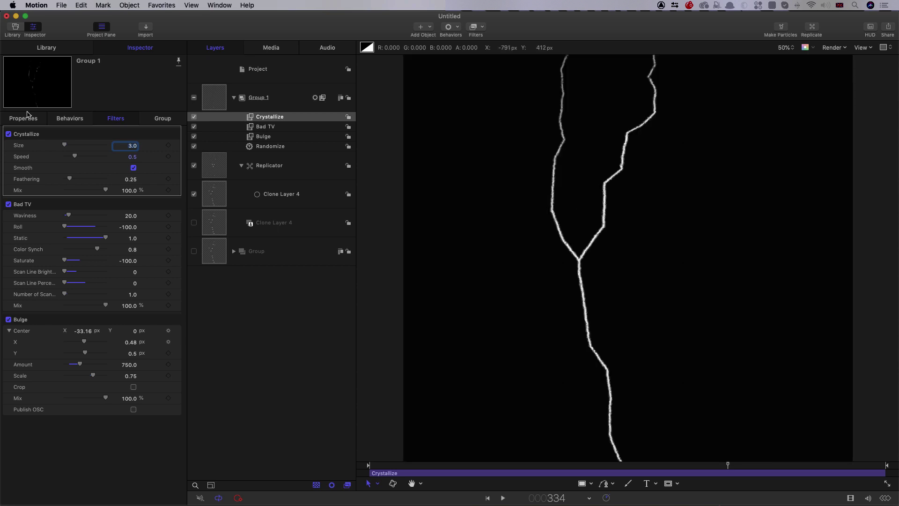
click(9, 134)
click(8, 134)
click(9, 134)
click(8, 134)
key(super+minus)
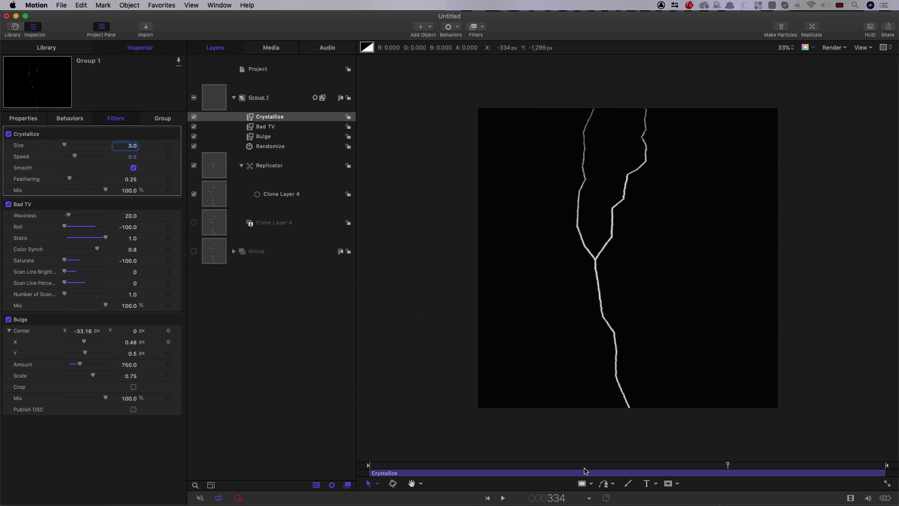
drag(556, 465, 489, 463)
key(space)
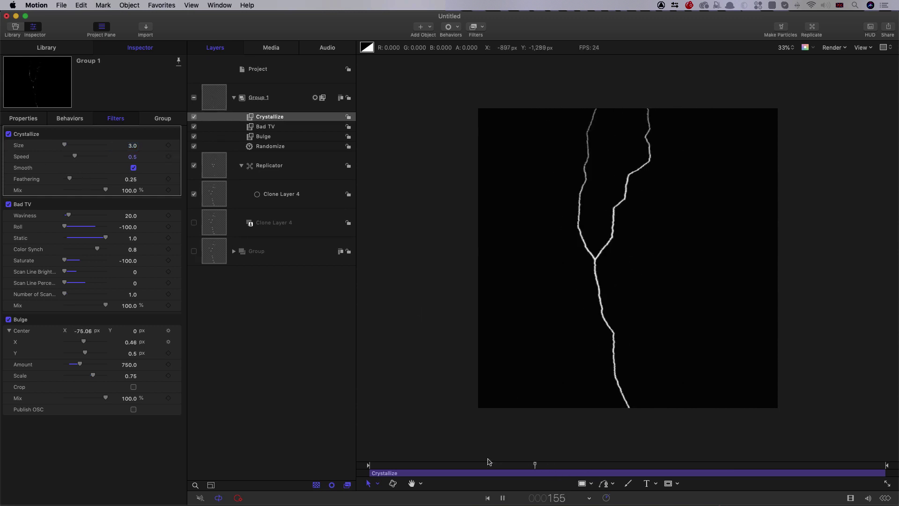
- Make Clone Layer 5 from Group 1, then collapse Group 1 and switch it off
key(space)
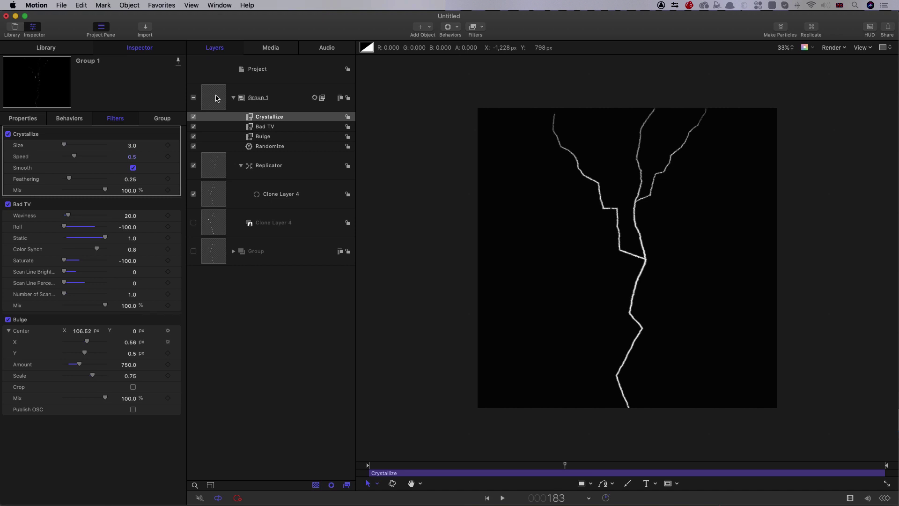
click(217, 98)
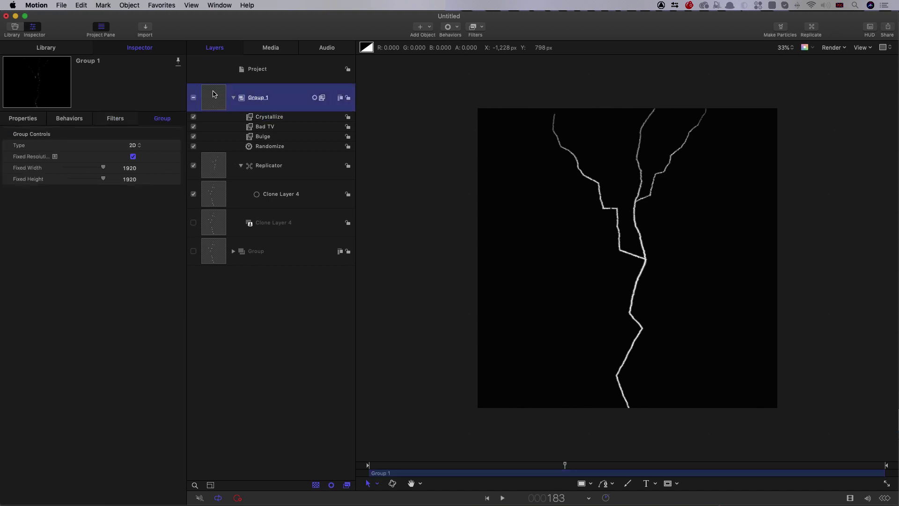
right_click(213, 94)
click(251, 239)
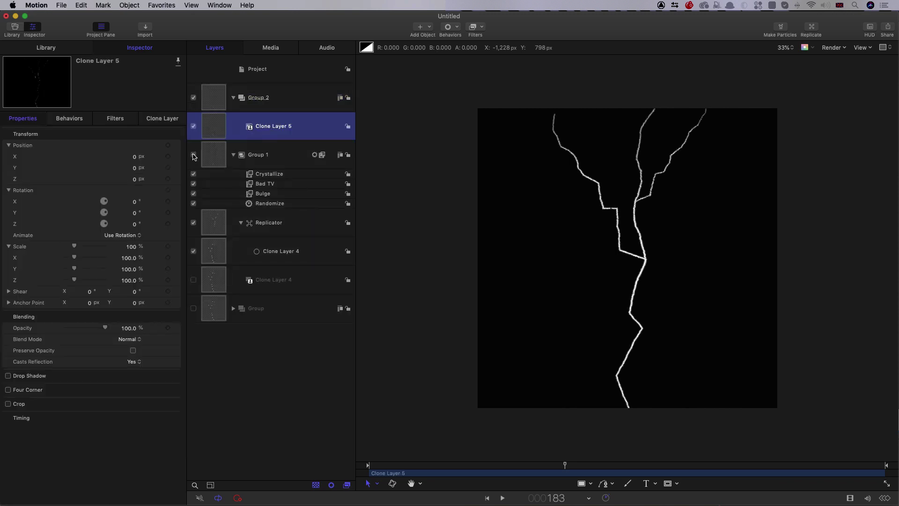
click(234, 155)
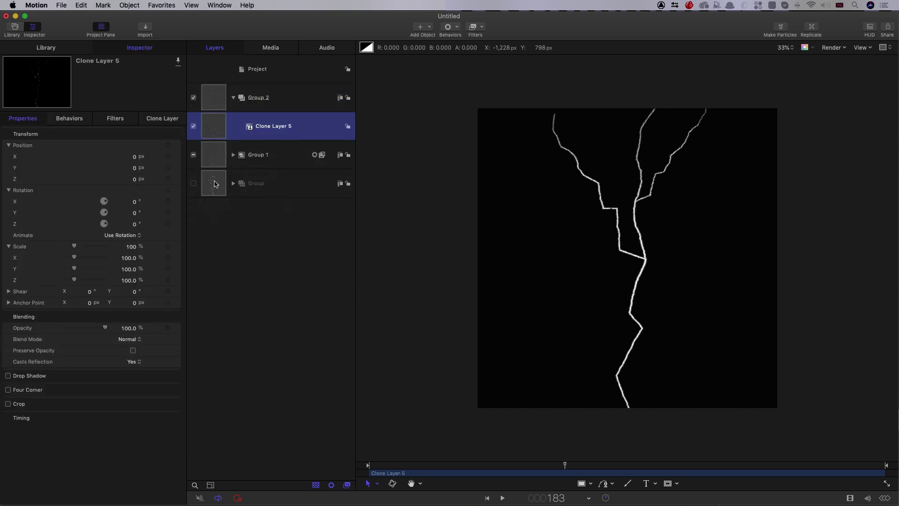
click(194, 154)
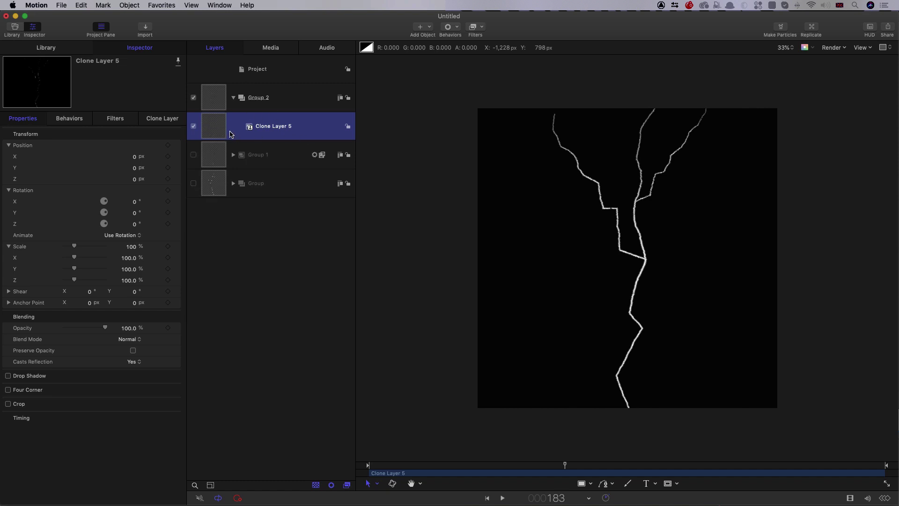
- Apply Flash Frame to Clone Layer 5 with Random Frames 15 and Frame Range 15, then preview
click(450, 27)
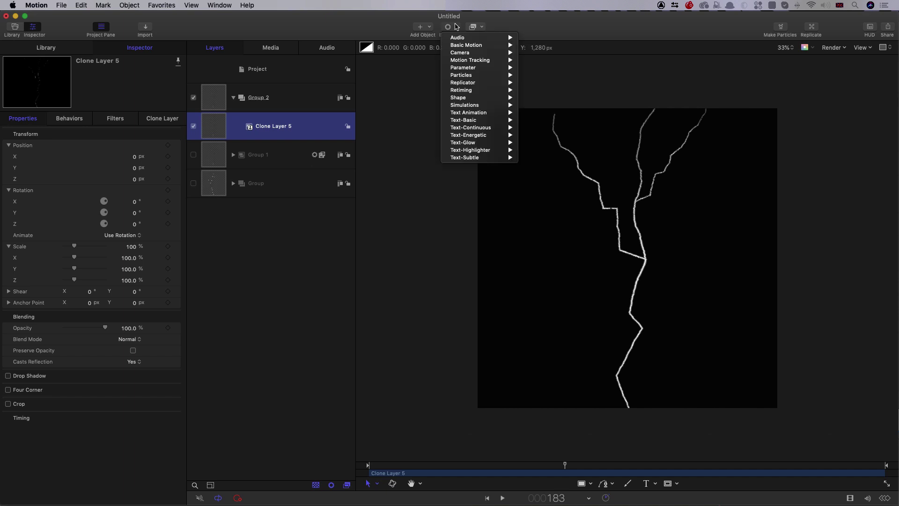
mouse_move(466, 110)
mouse_move(467, 94)
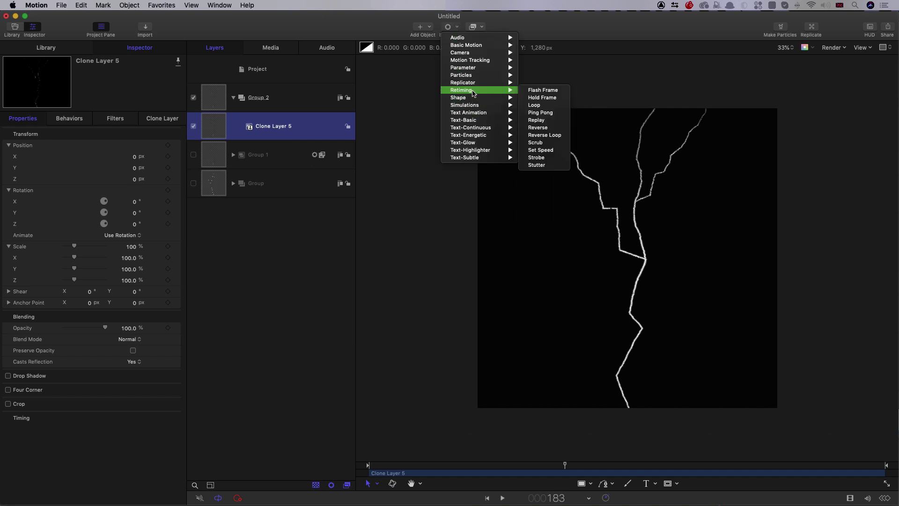
click(548, 90)
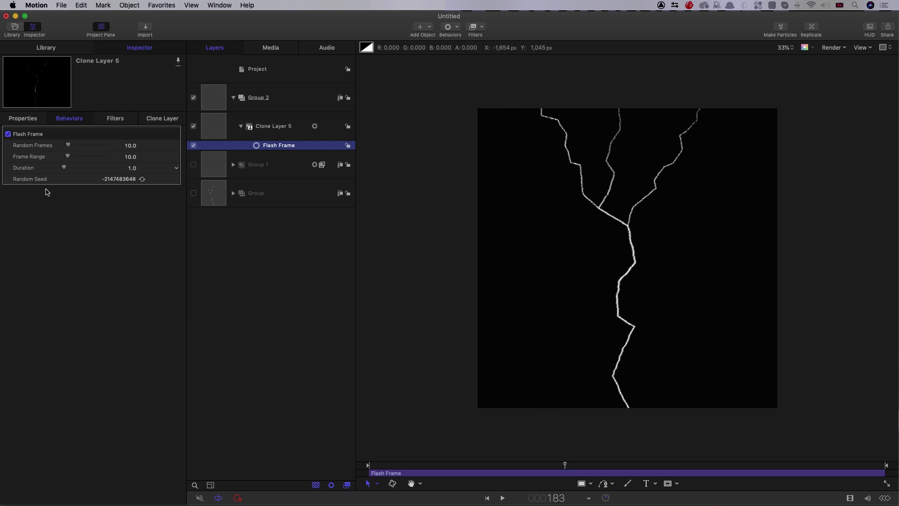
click(131, 146)
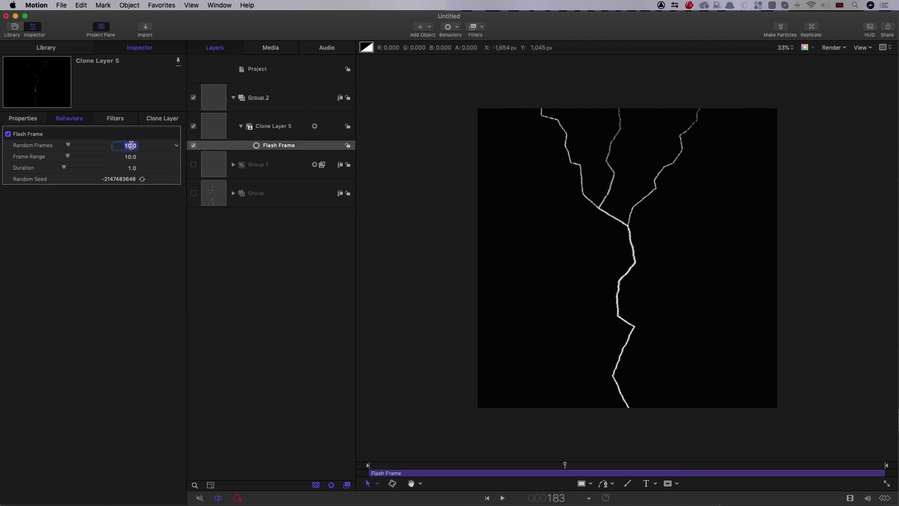
text(15)
key(Tab)
text(15)
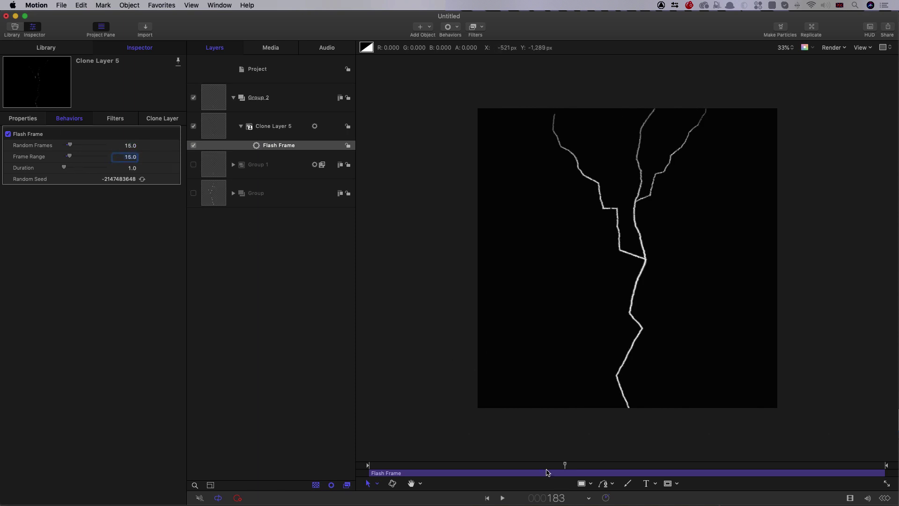
key(space)
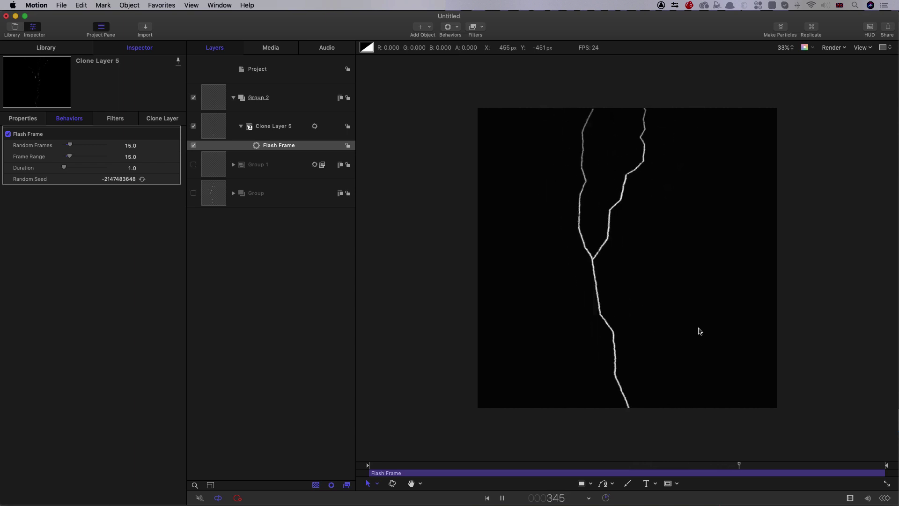
key(space)
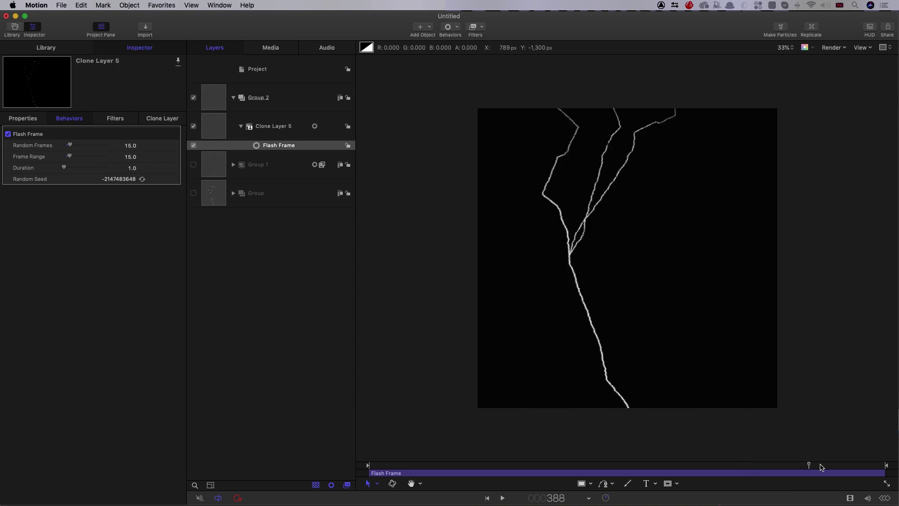
drag(822, 467, 577, 469)
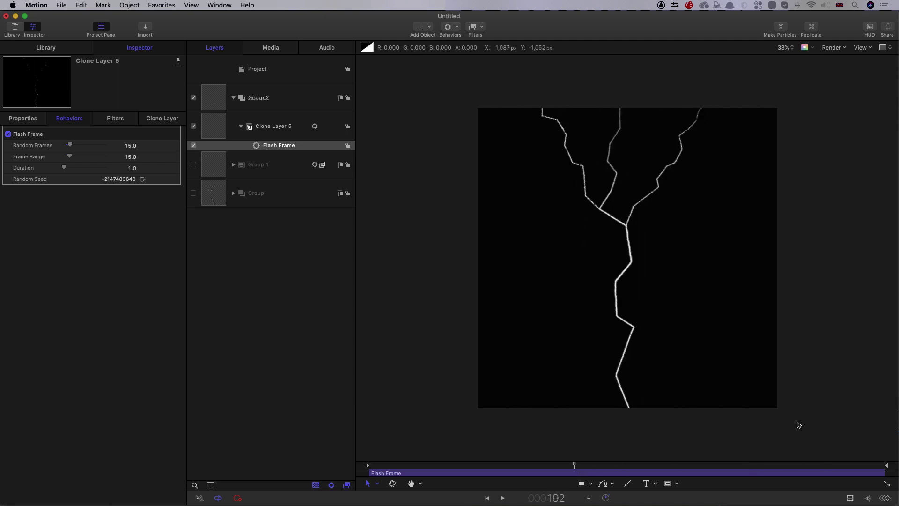
- Start a movie export using the Apple ProRes 4444 video codec
click(888, 27)
click(844, 47)
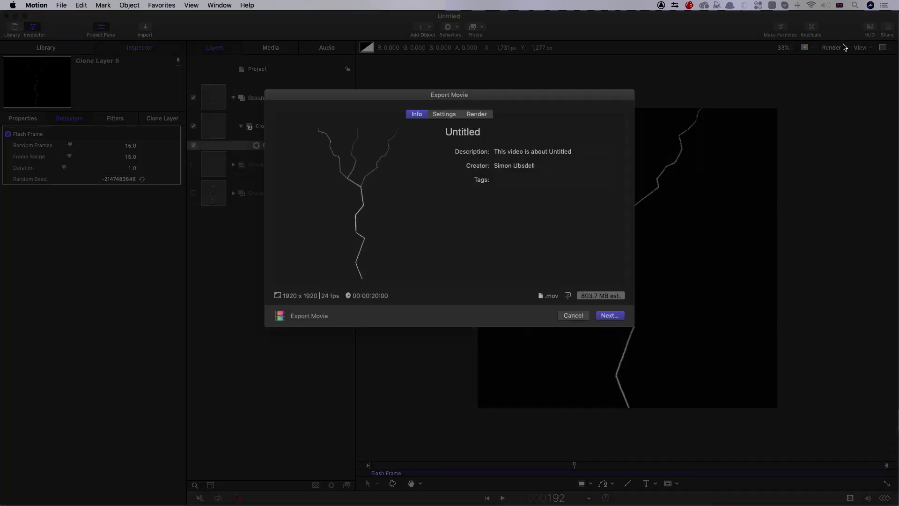
click(433, 119)
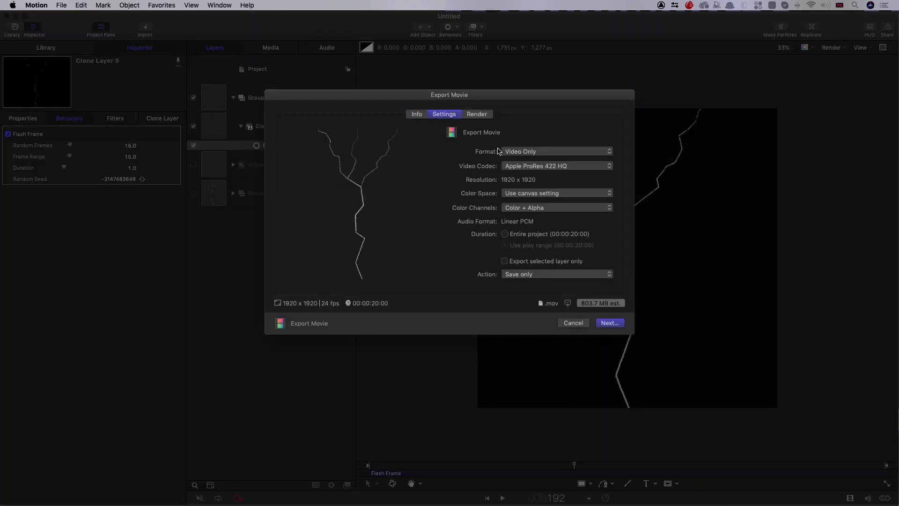
click(544, 166)
click(548, 158)
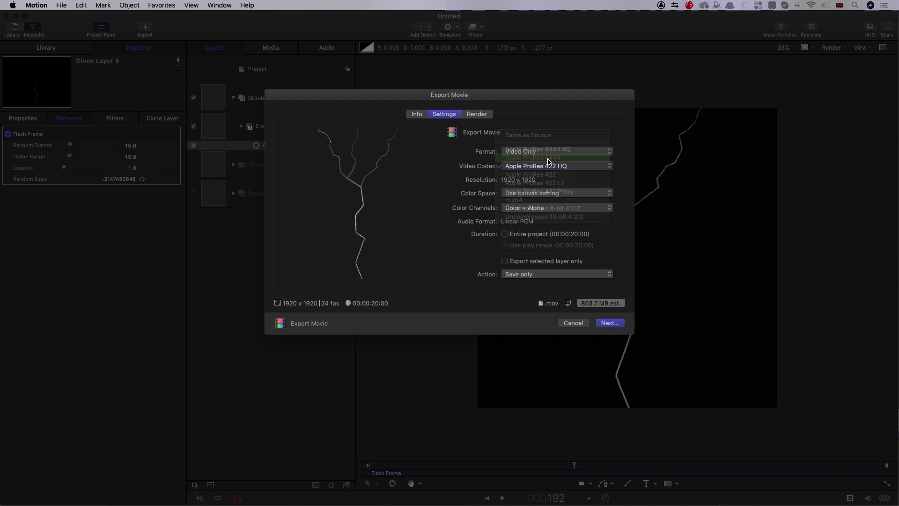
click(477, 114)
click(610, 323)
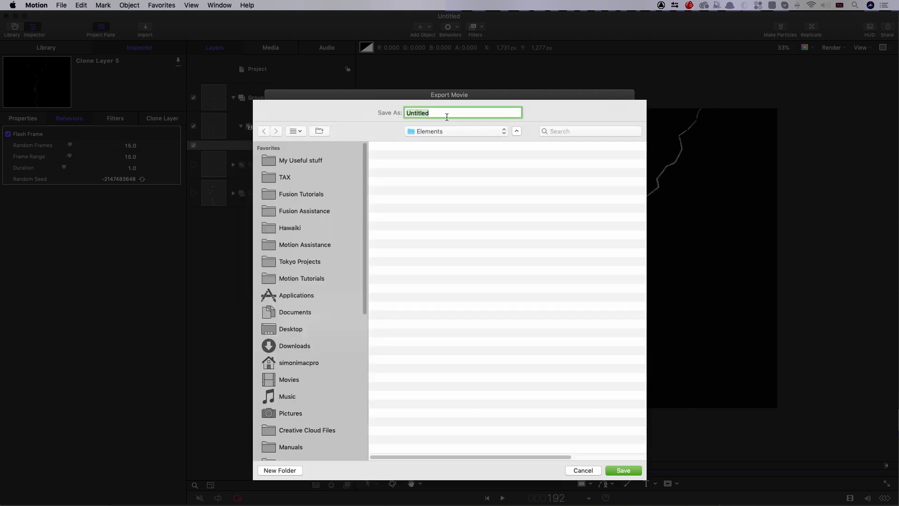
- Name the exported movie LightningBase and save it
text(Lightning)
key(BackSpace)
key(BackSpace)
key(BackSpace)
text(ningBase)
key(Return)
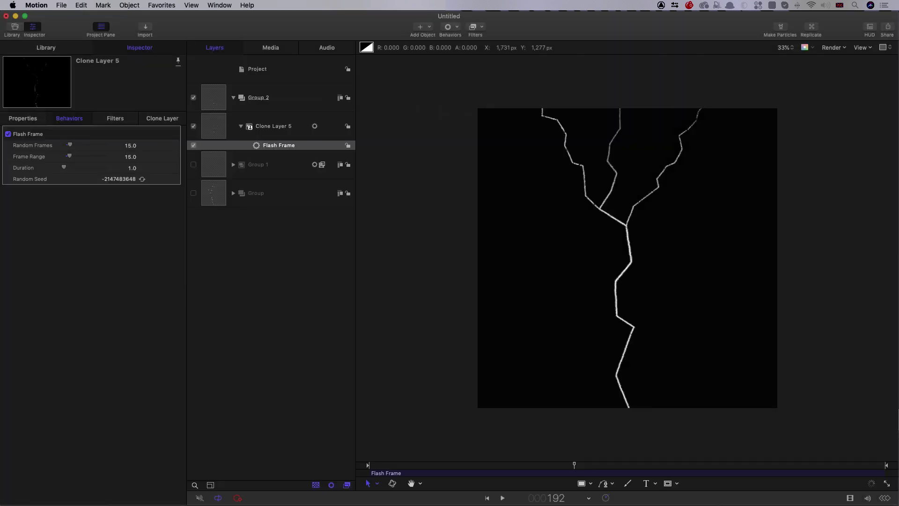